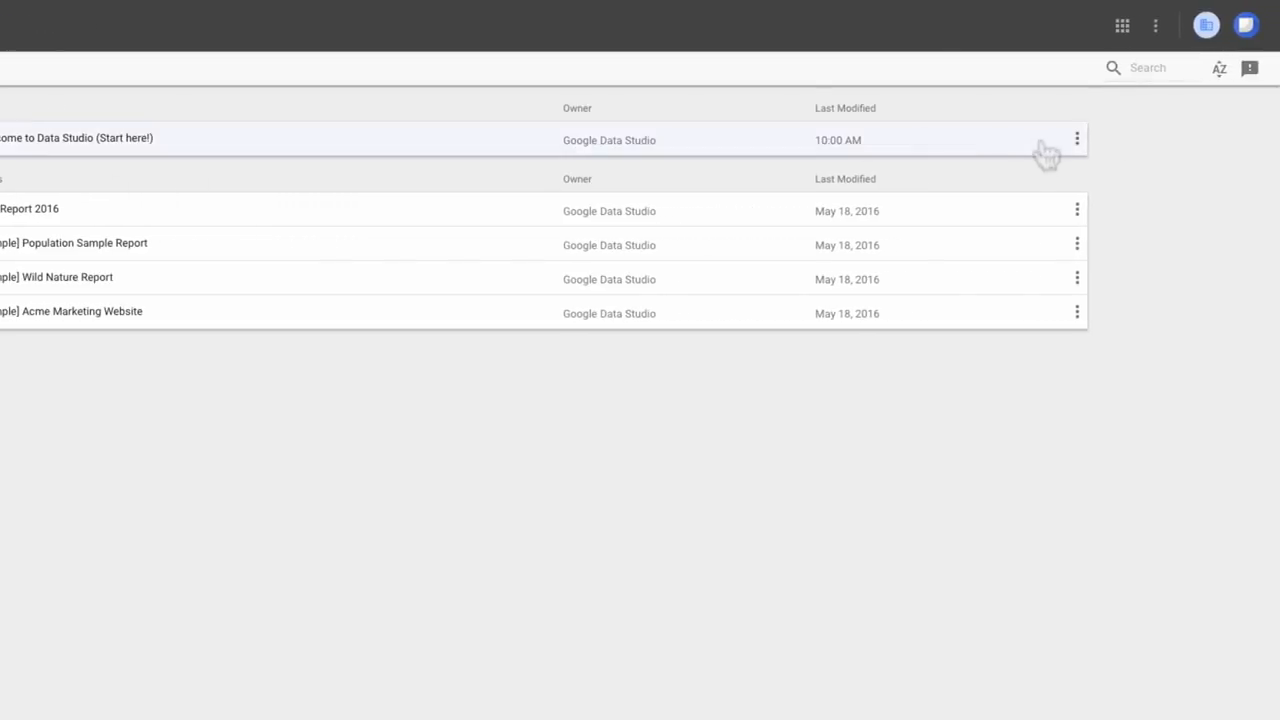
pyautogui.click(1078, 145)
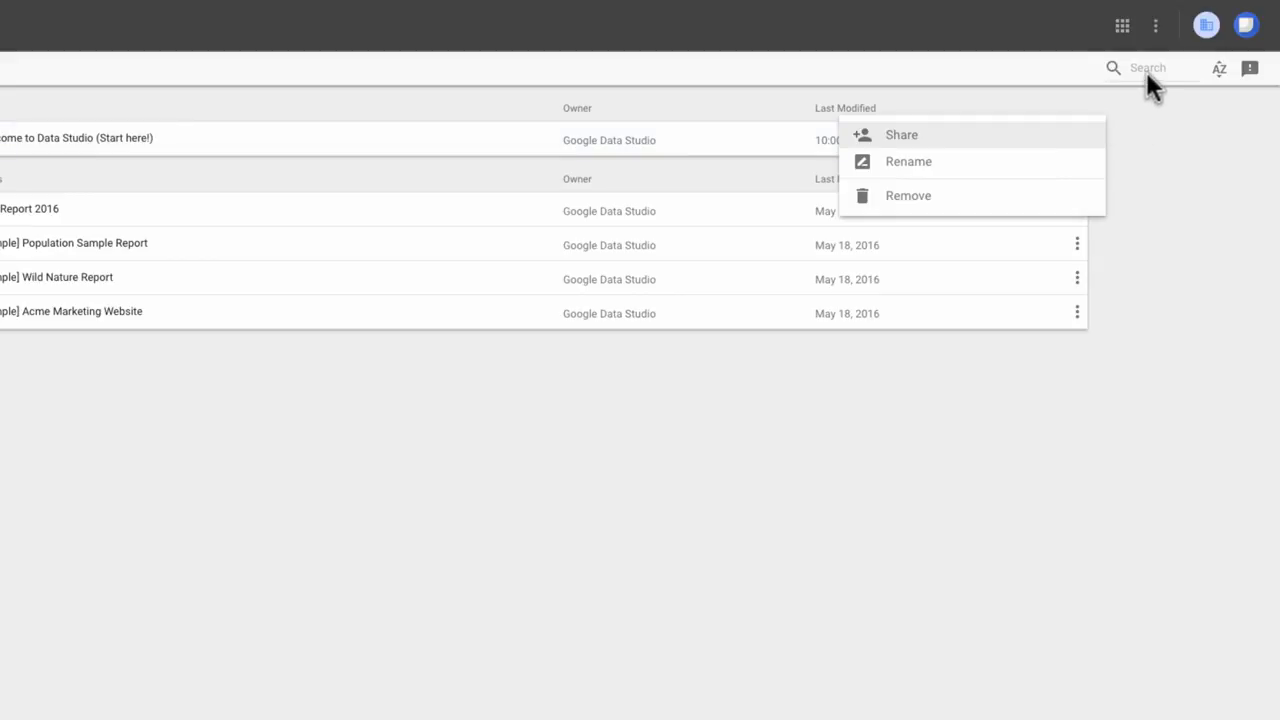
pyautogui.click(1218, 70)
pyautogui.click(1219, 71)
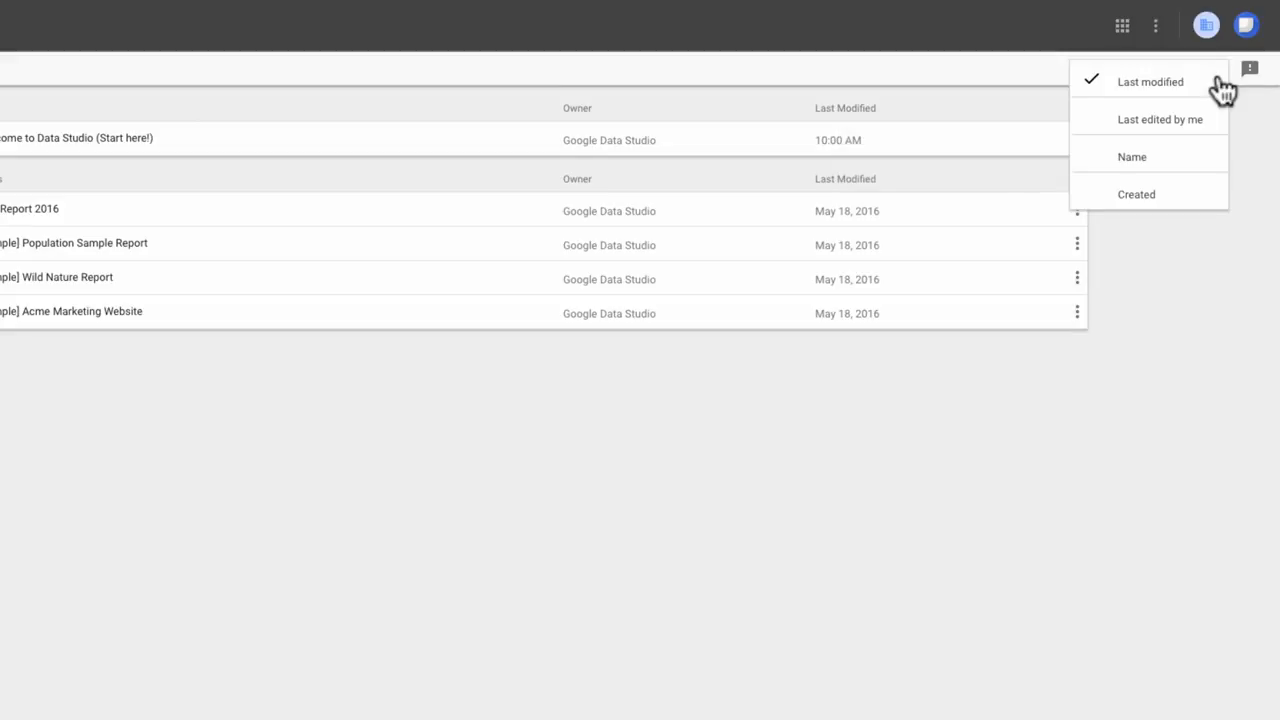
pyautogui.click(1248, 75)
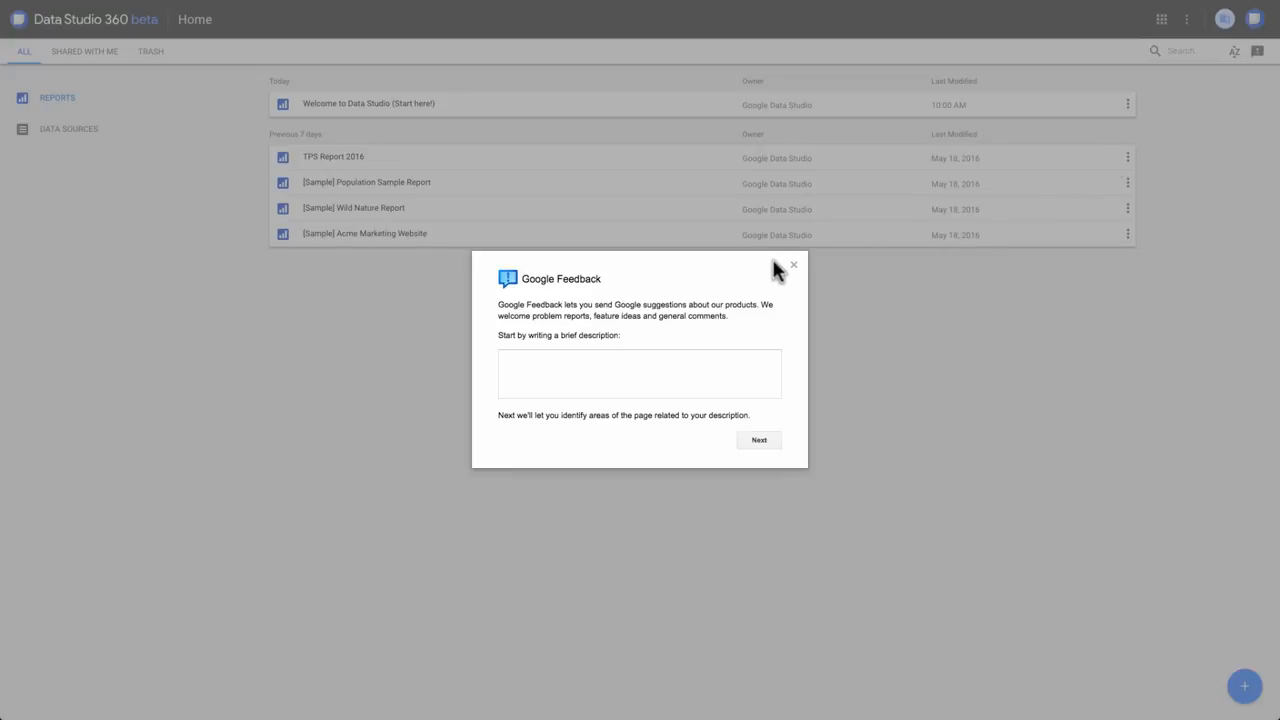
pyautogui.click(793, 265)
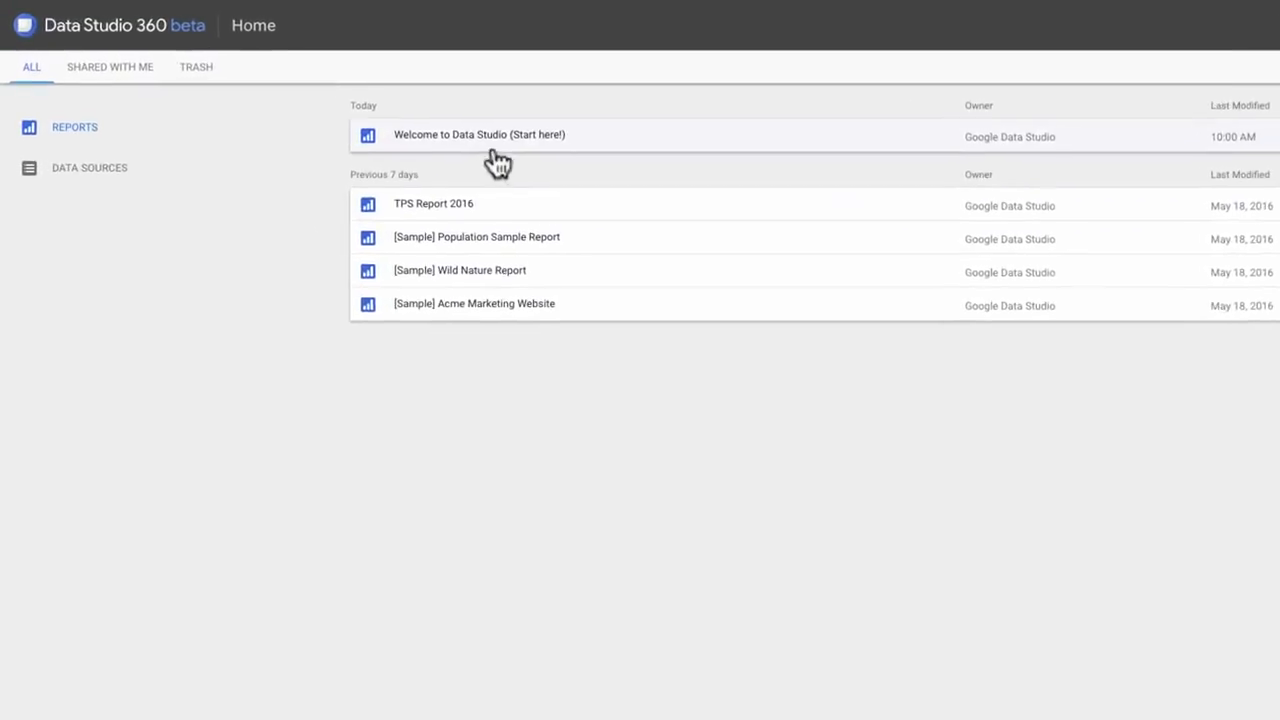
# Open the "Welcome to Data Studio (Start here!)" report, view its page list, and return to the home list of reports.
pyautogui.click(495, 152)
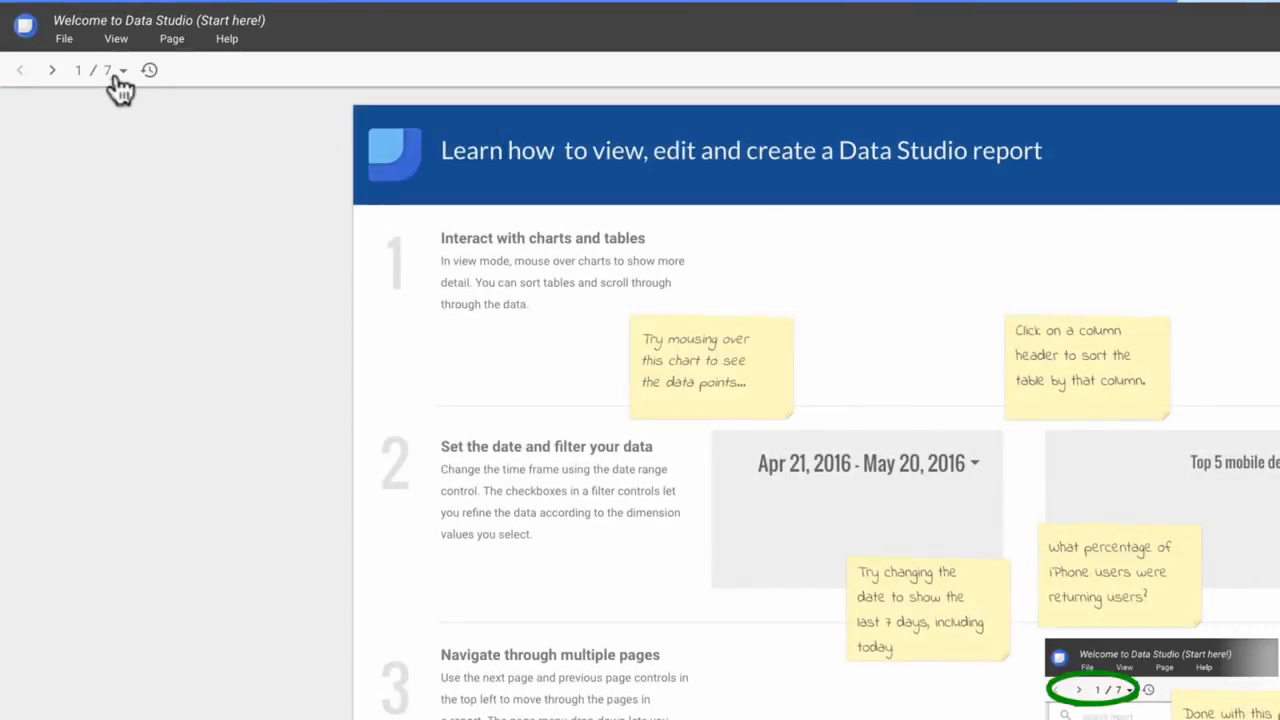
pyautogui.click(122, 74)
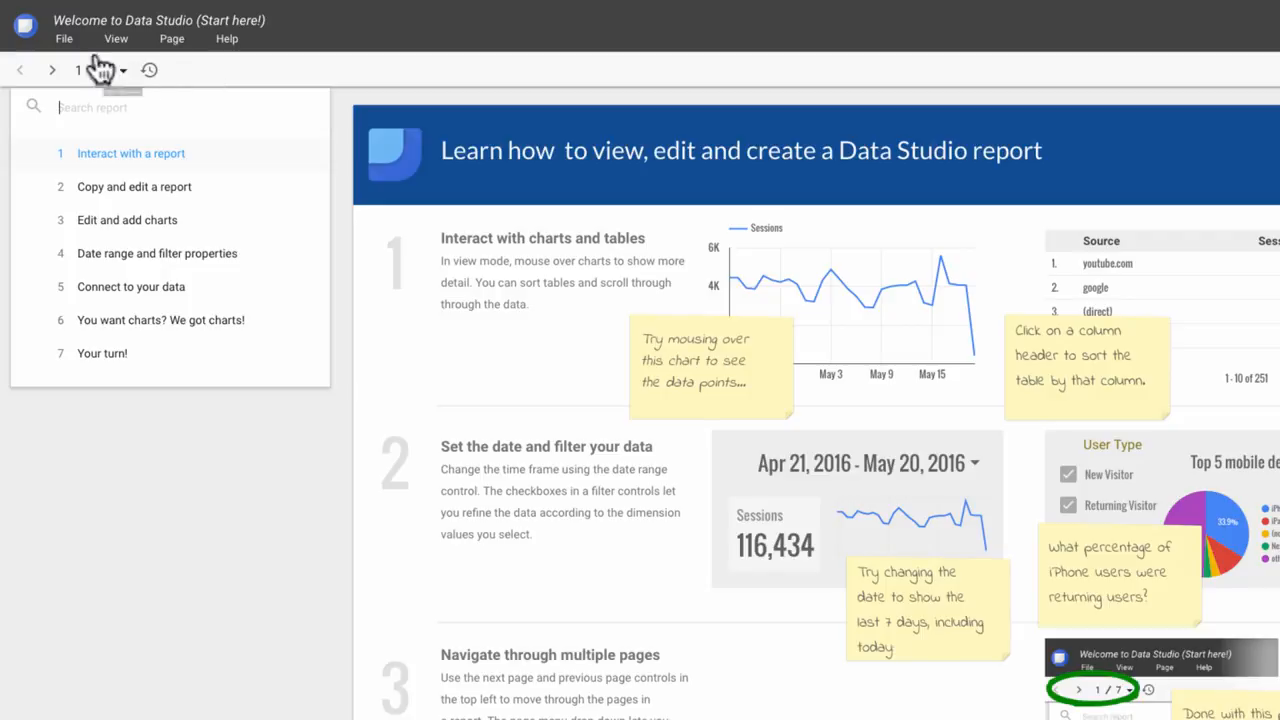
pyautogui.click(24, 24)
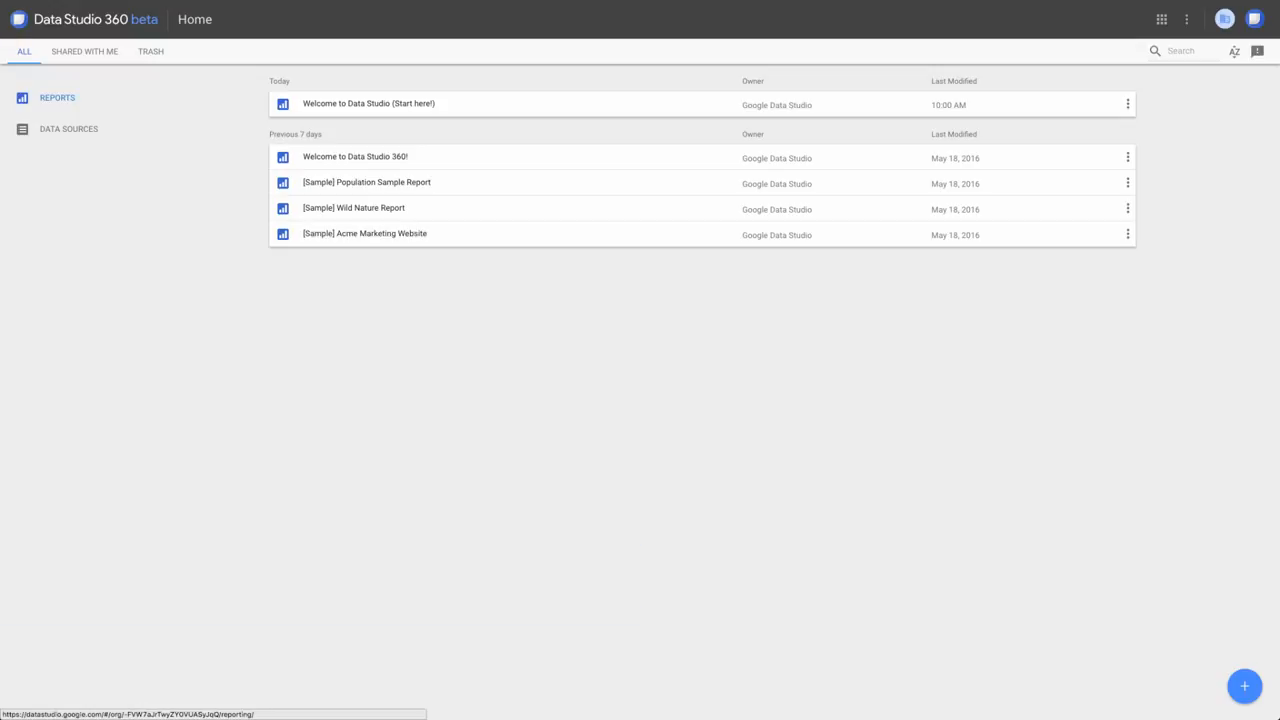
# Create a new report and add the [Sample] Google Analytics Data source to it.
pyautogui.click(1244, 686)
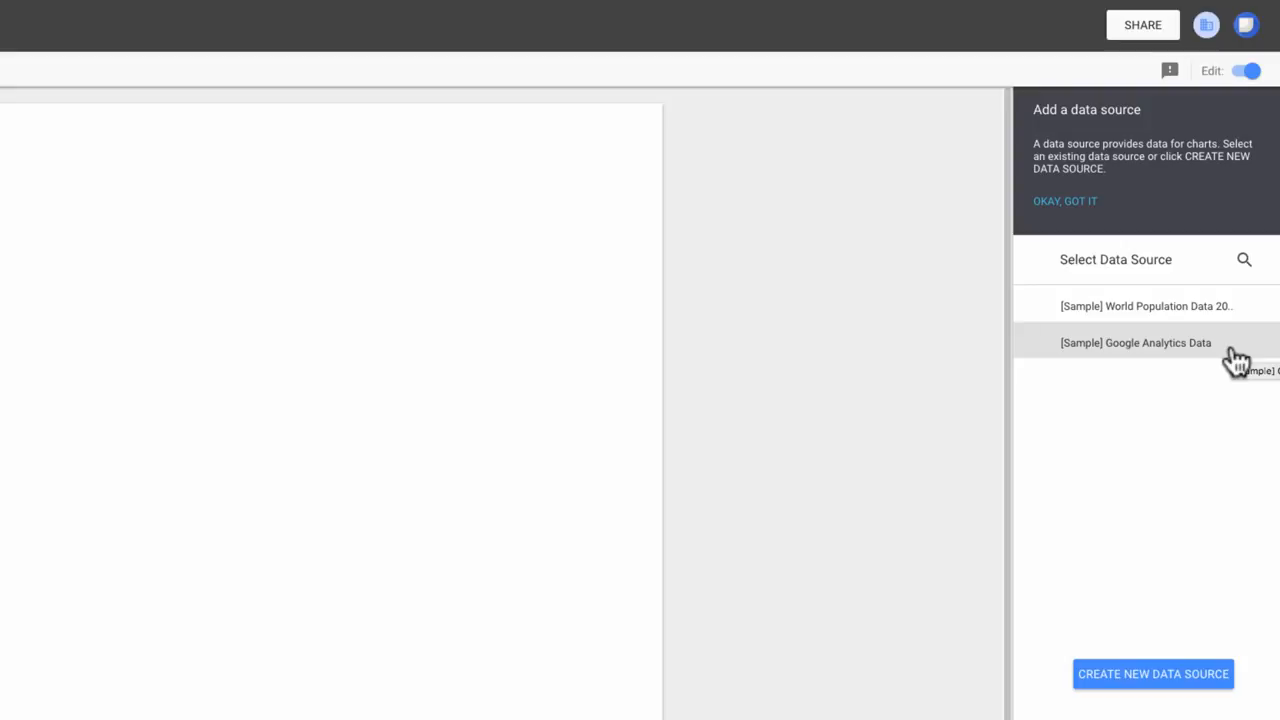
pyautogui.click(1241, 262)
pyautogui.write('google')
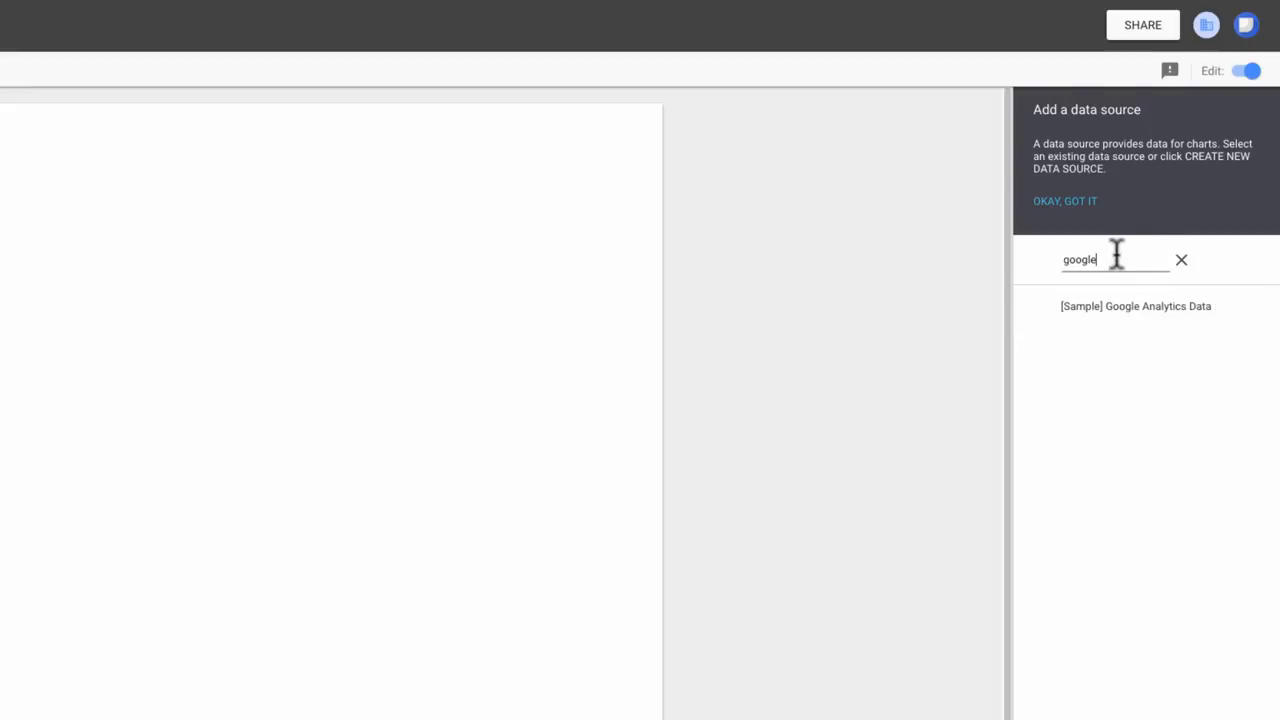
pyautogui.click(1135, 305)
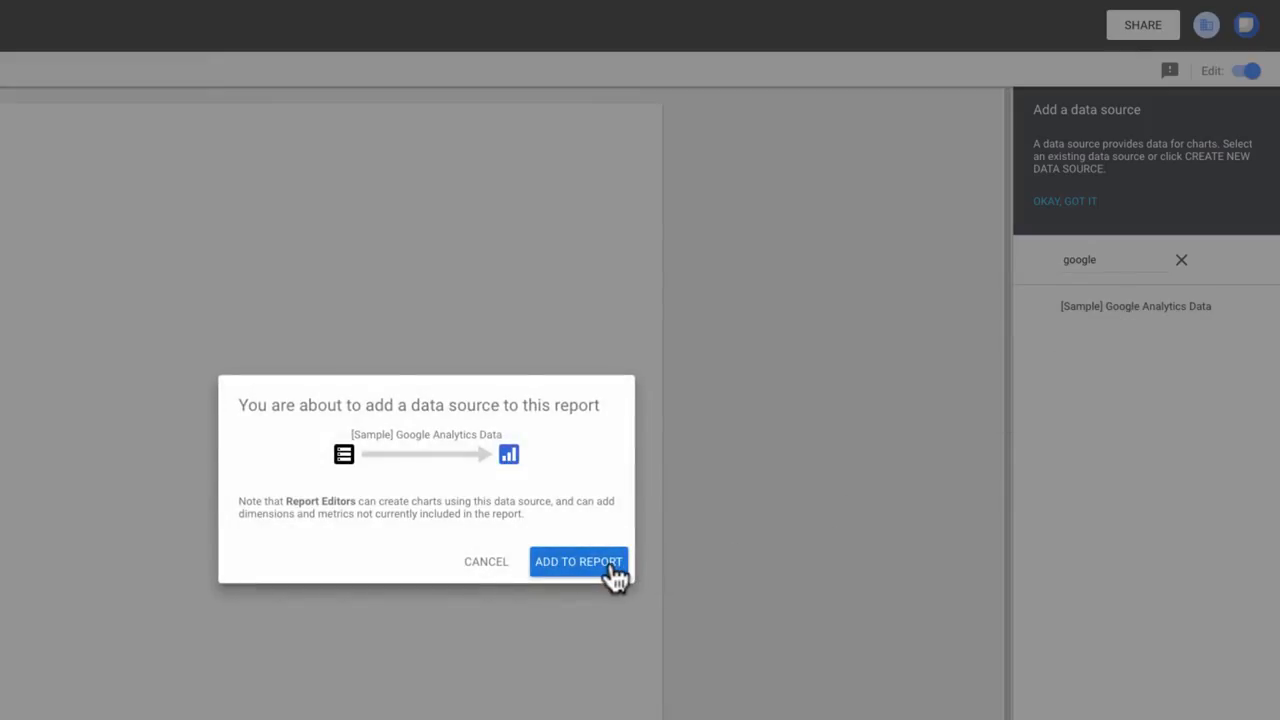
pyautogui.click(578, 562)
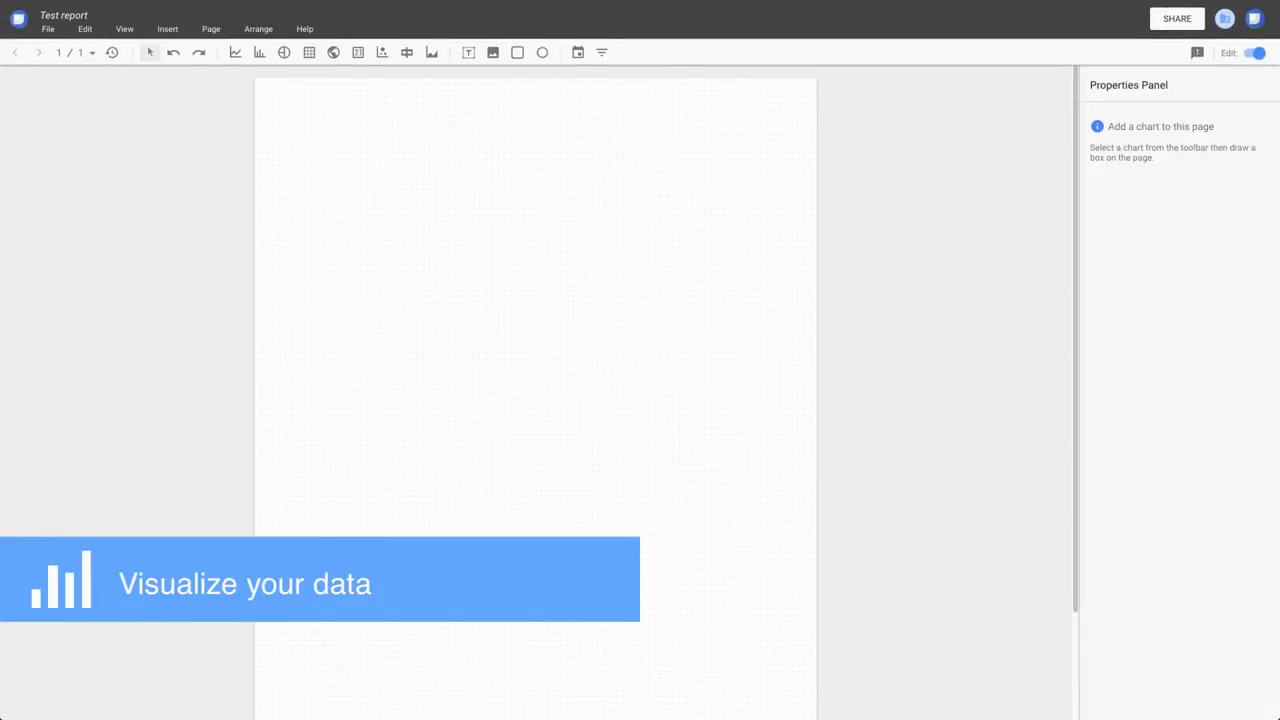
# Change the report's page layout to landscape orientation in the report and theme settings.
pyautogui.click(48, 29)
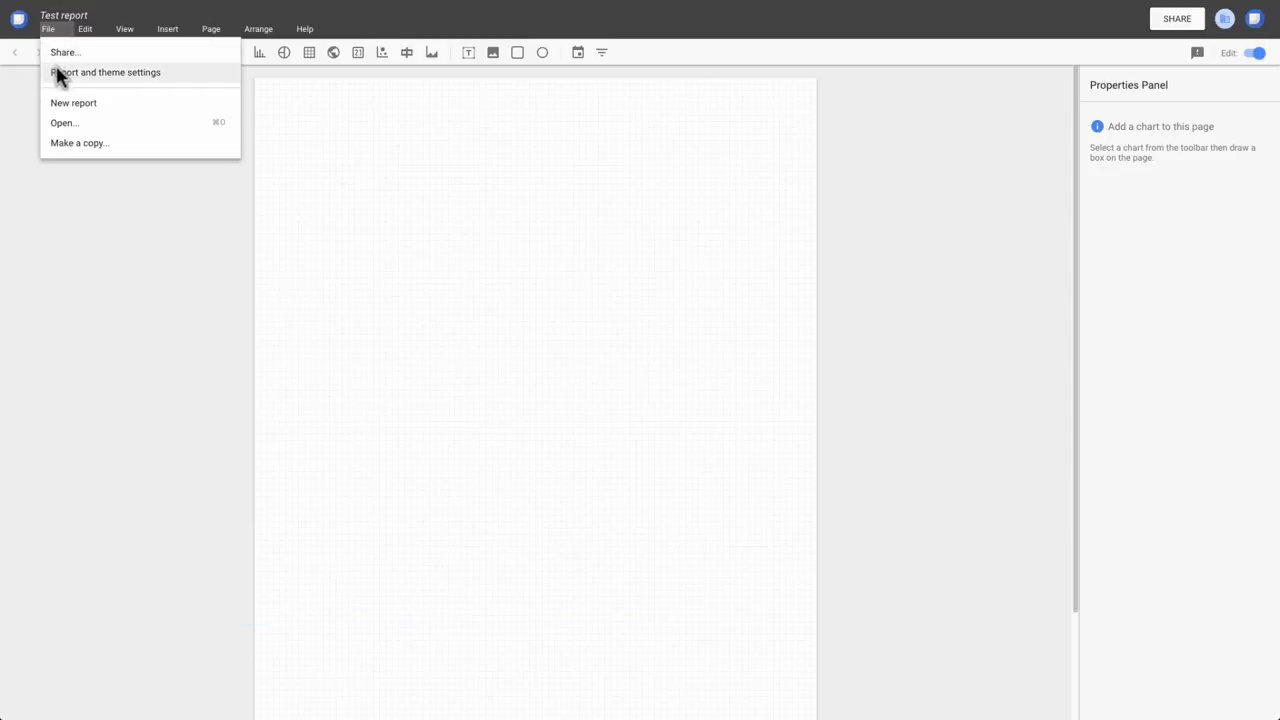
pyautogui.click(57, 72)
pyautogui.click(1106, 120)
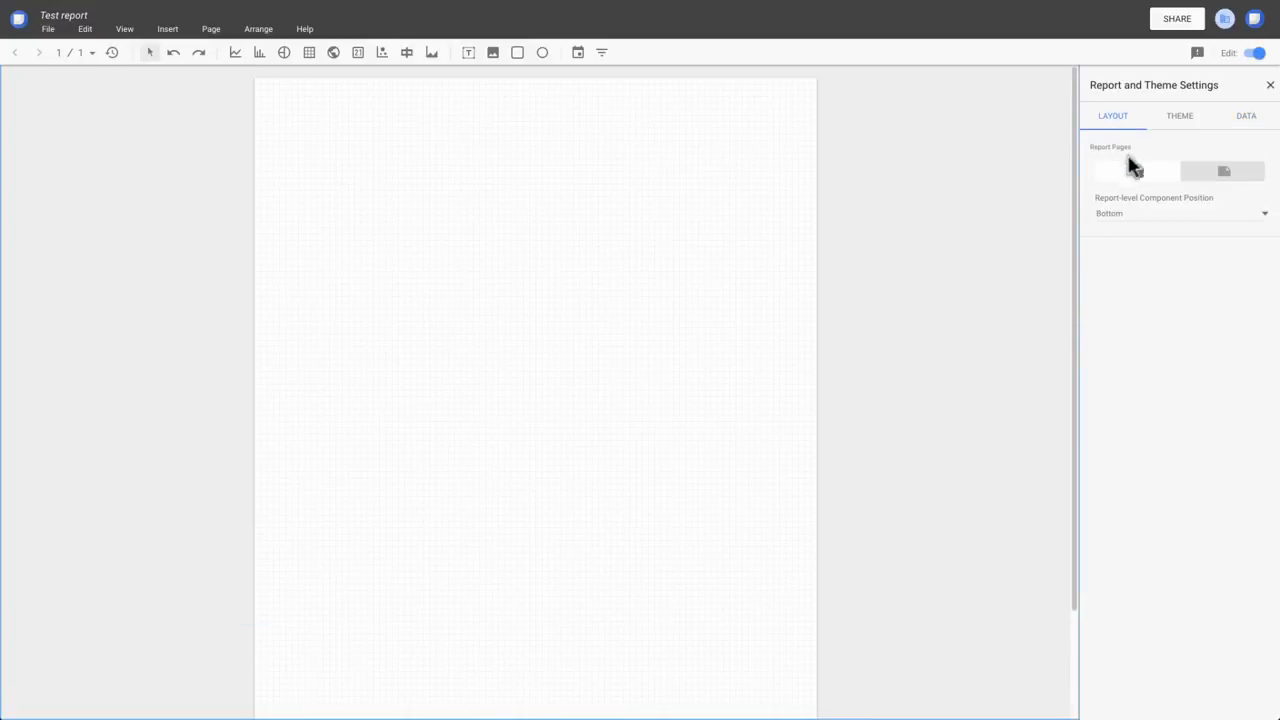
pyautogui.click(1218, 172)
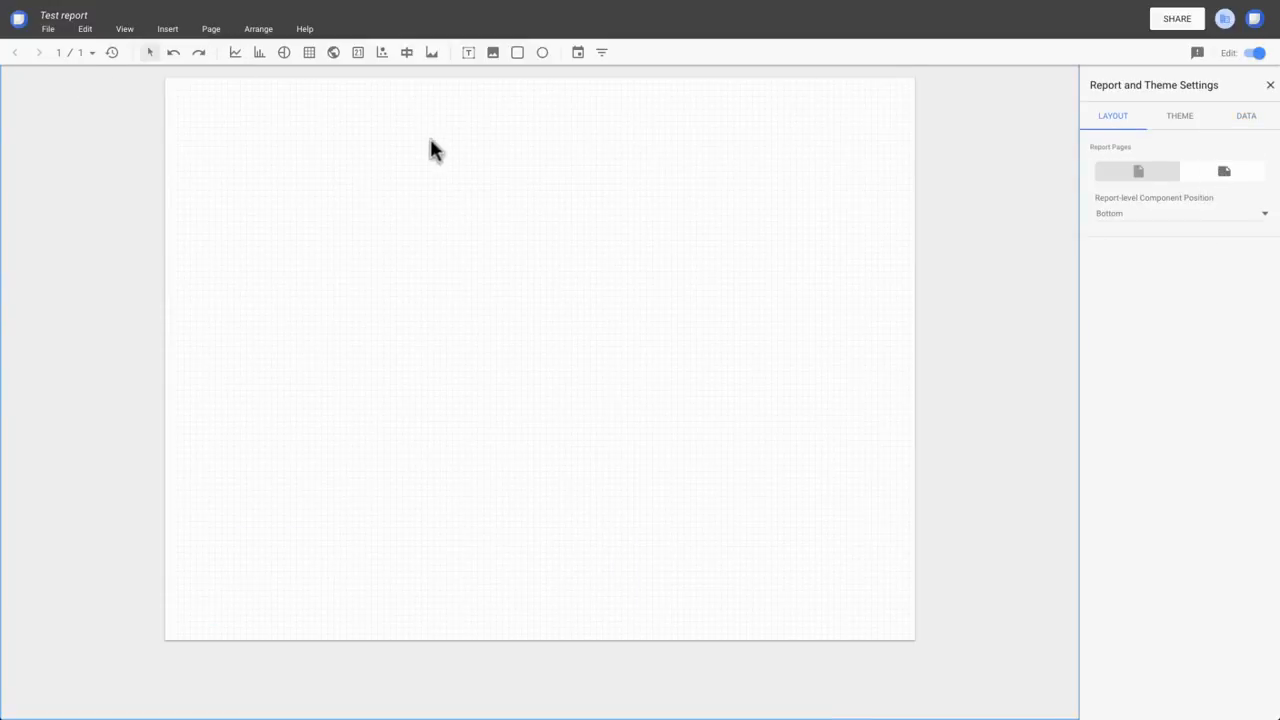
# Draw a time series chart in the upper-left area of the page and show its style options.
pyautogui.click(238, 57)
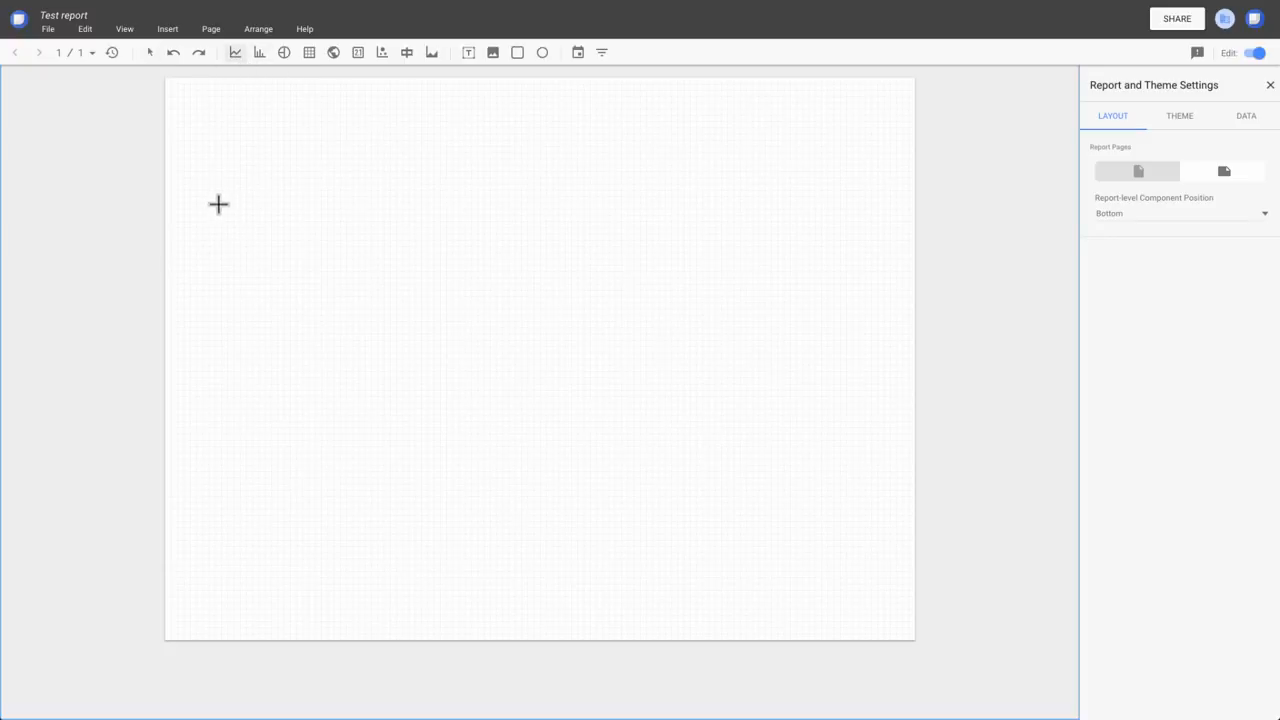
pyautogui.moveTo(218, 203); pyautogui.dragTo(558, 372)
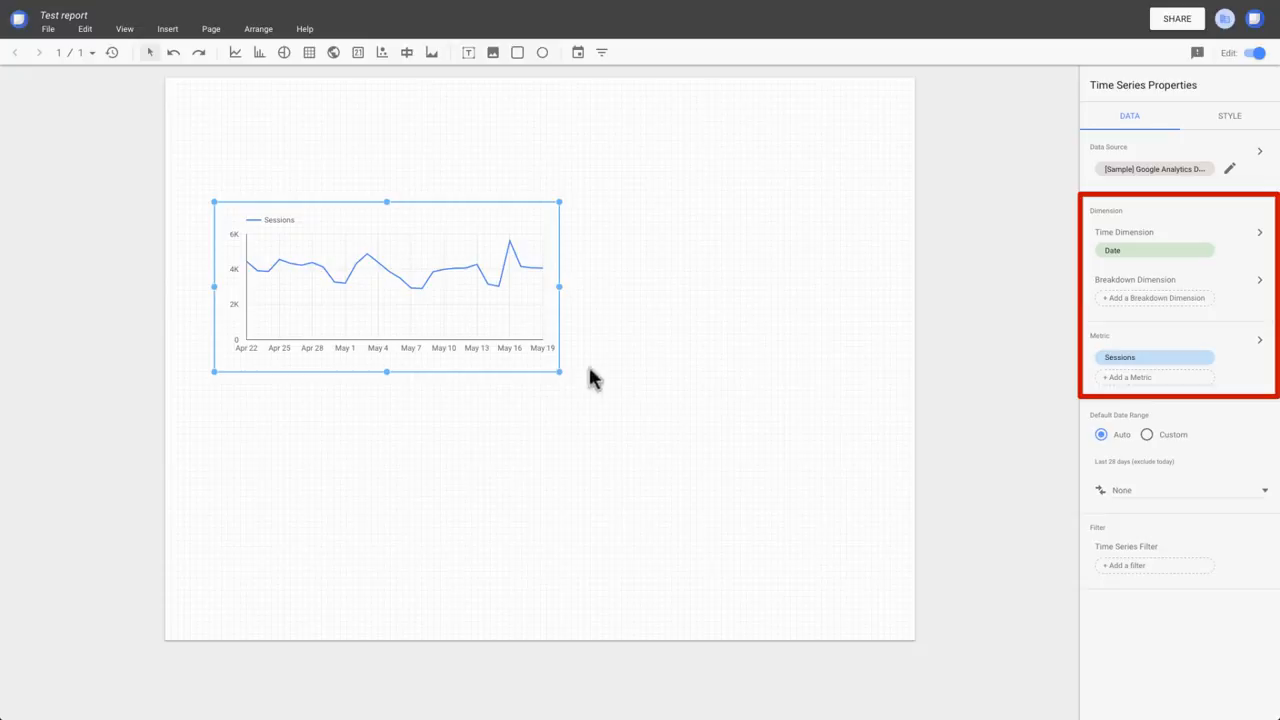
pyautogui.click(1231, 120)
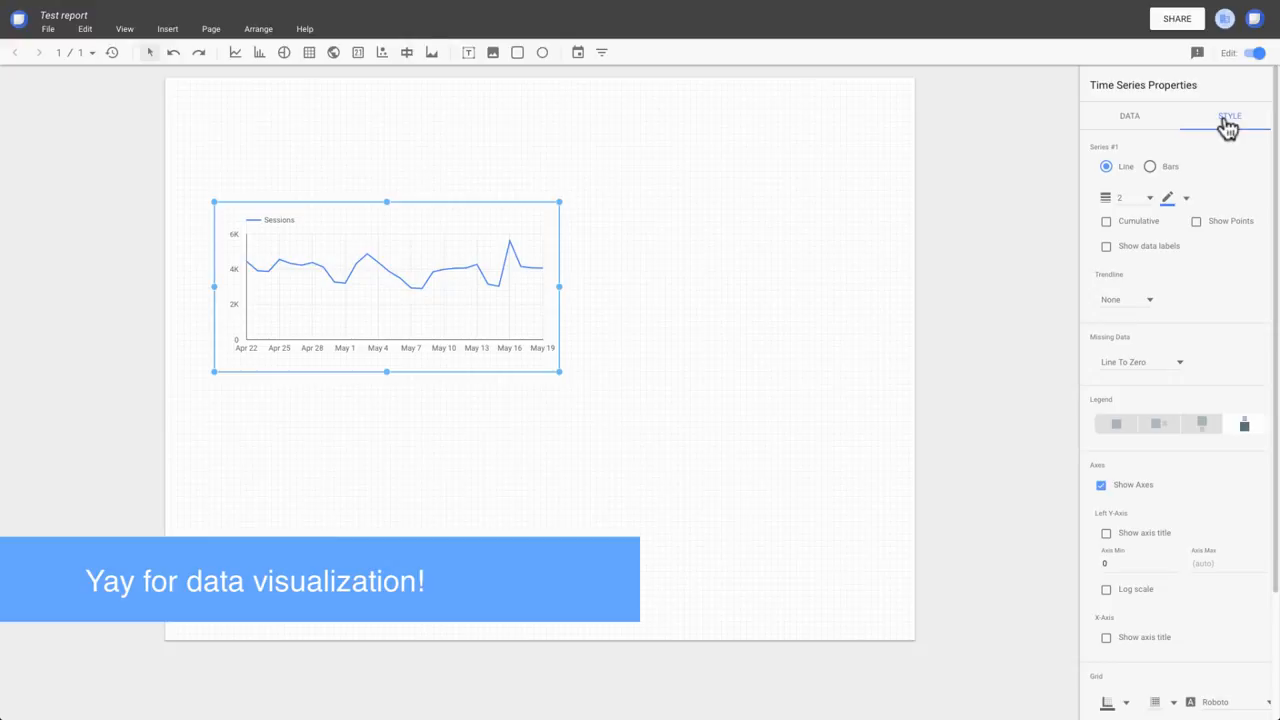
# Add a scorecard to the right of the time series chart and set its metric to Users.
pyautogui.click(358, 56)
pyautogui.moveTo(611, 233); pyautogui.dragTo(765, 328)
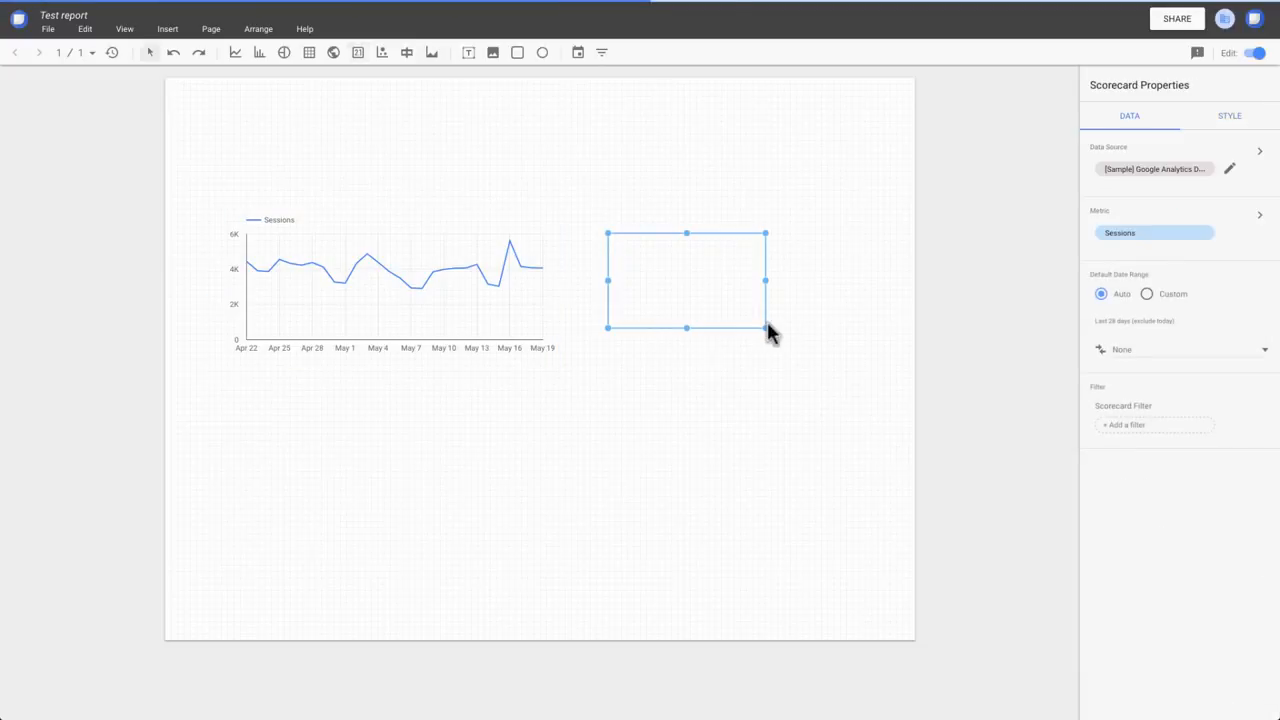
pyautogui.click(1195, 247)
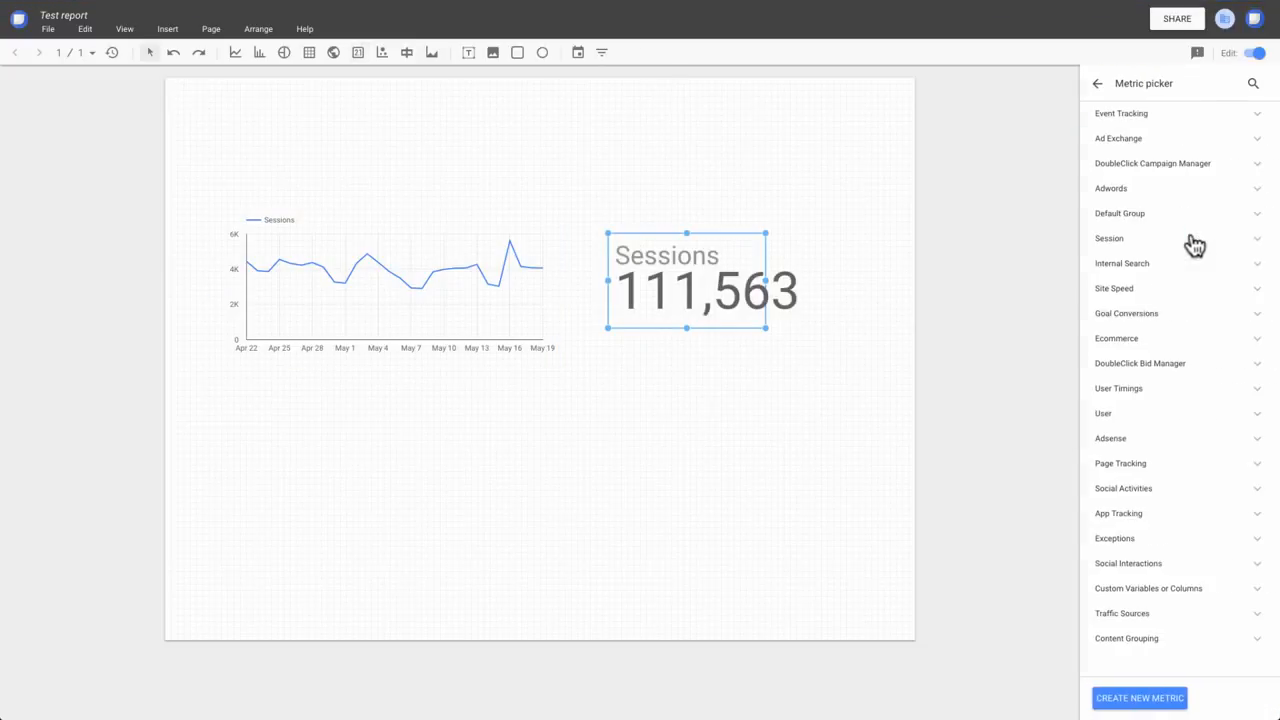
pyautogui.click(1252, 85)
pyautogui.write('us')
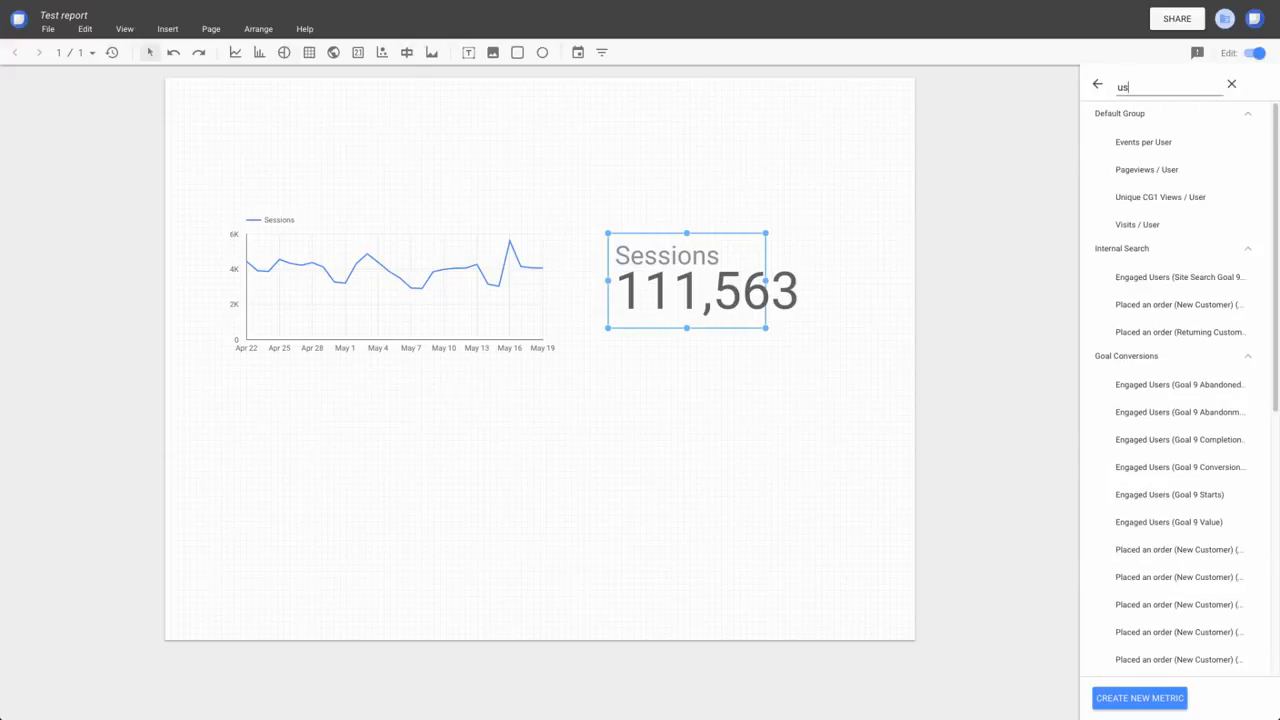
pyautogui.write('ers')
pyautogui.click(1128, 413)
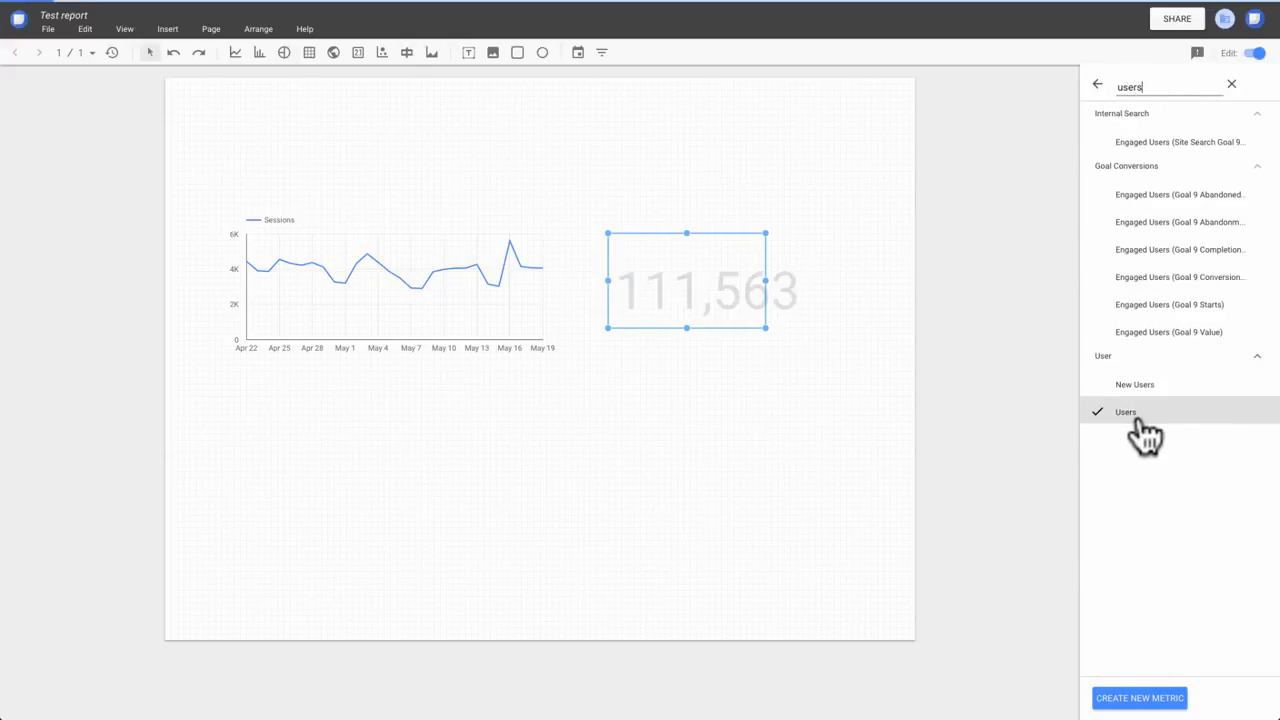
pyautogui.click(730, 205)
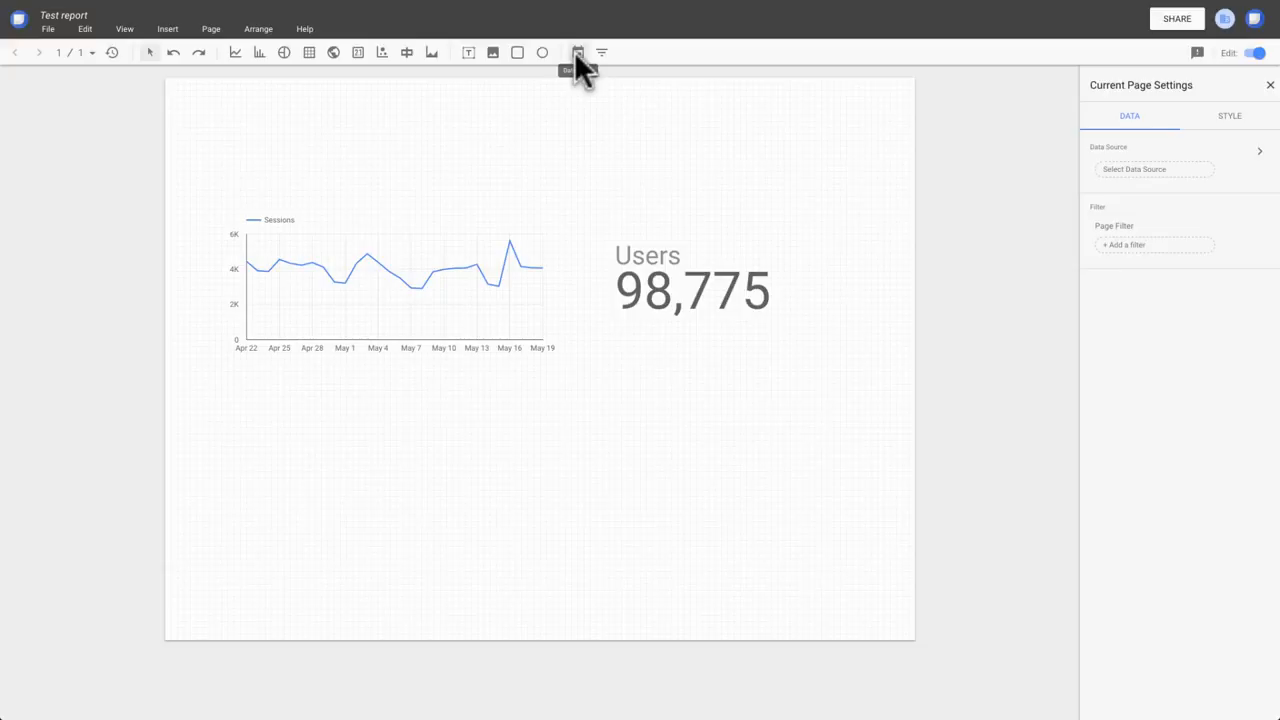
# Add a date range control above the Users scorecard and set its default range to Last 30 days.
pyautogui.click(578, 52)
pyautogui.moveTo(597, 155); pyautogui.dragTo(846, 204)
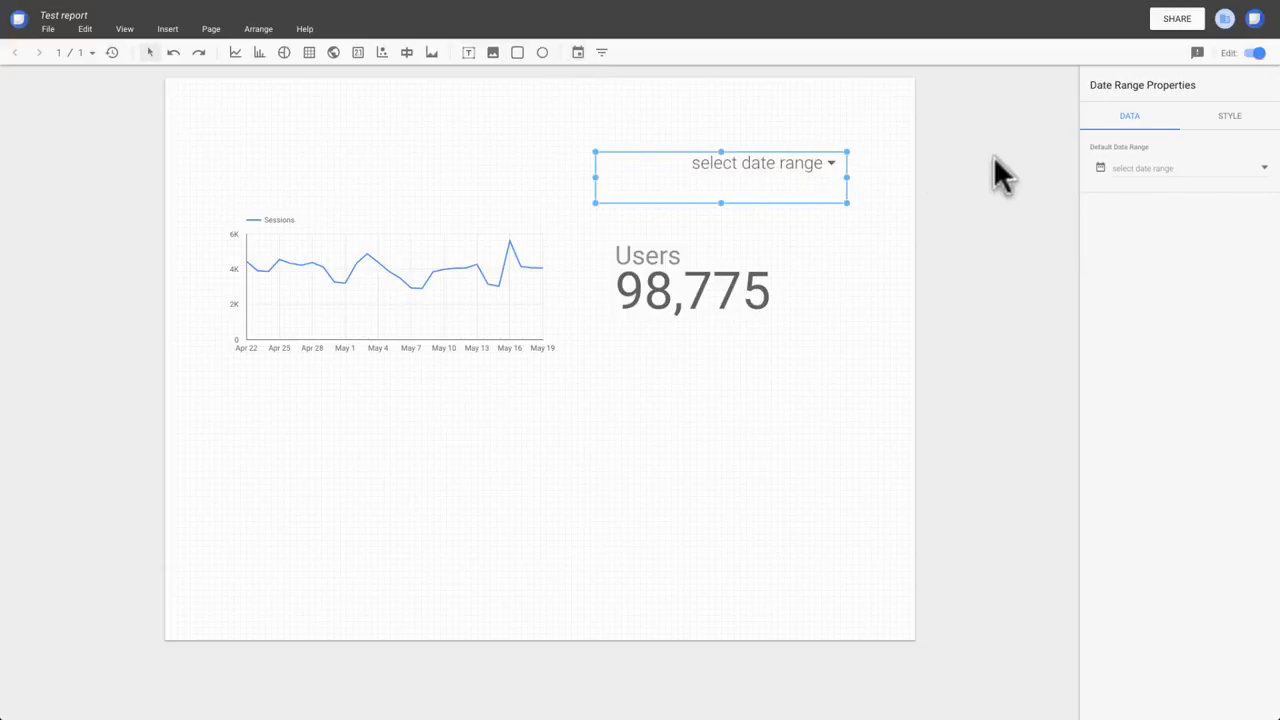
pyautogui.click(1262, 172)
pyautogui.click(1256, 184)
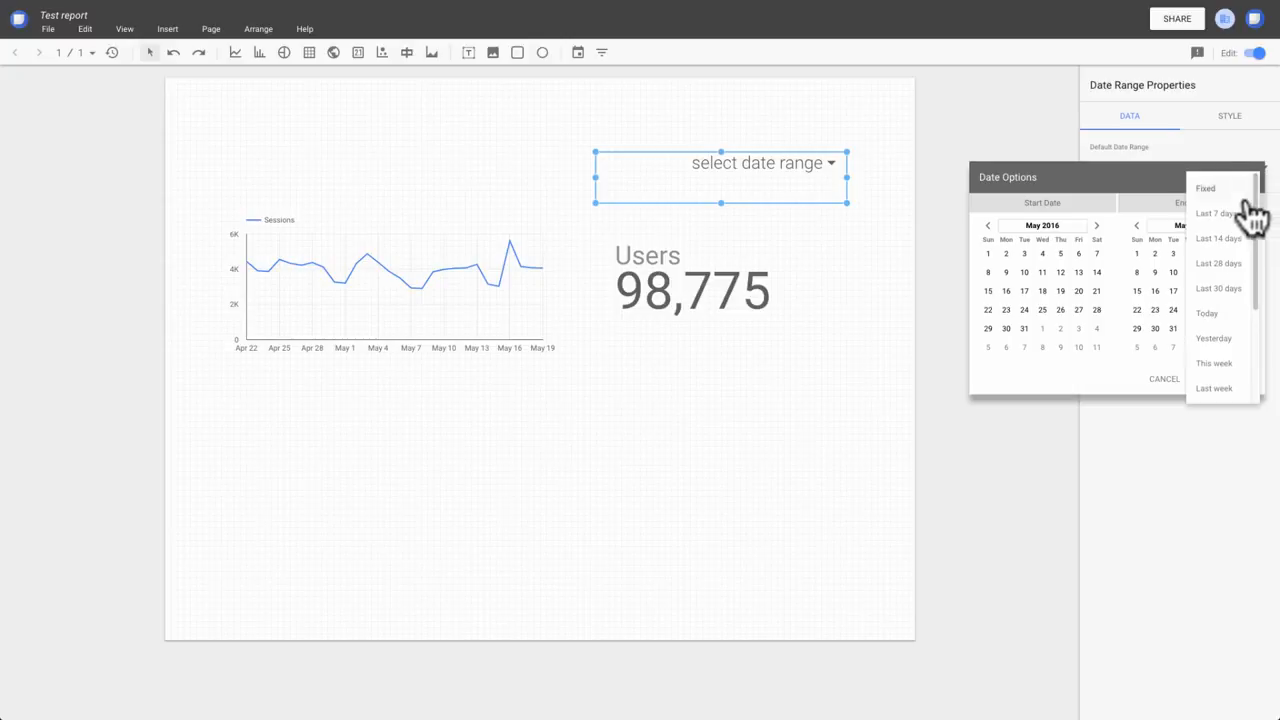
pyautogui.click(1232, 289)
pyautogui.click(1240, 380)
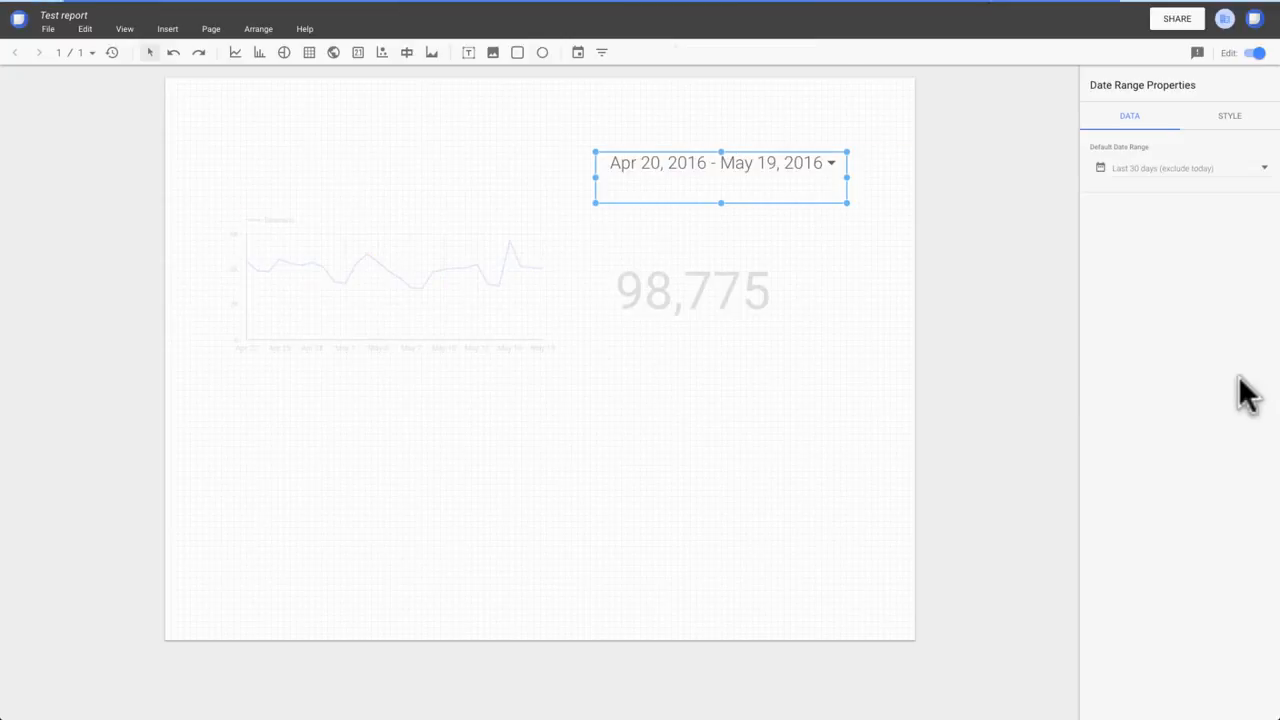
# Draw a full-width header rectangle across the top of the page and fill it dark blue.
pyautogui.click(518, 53)
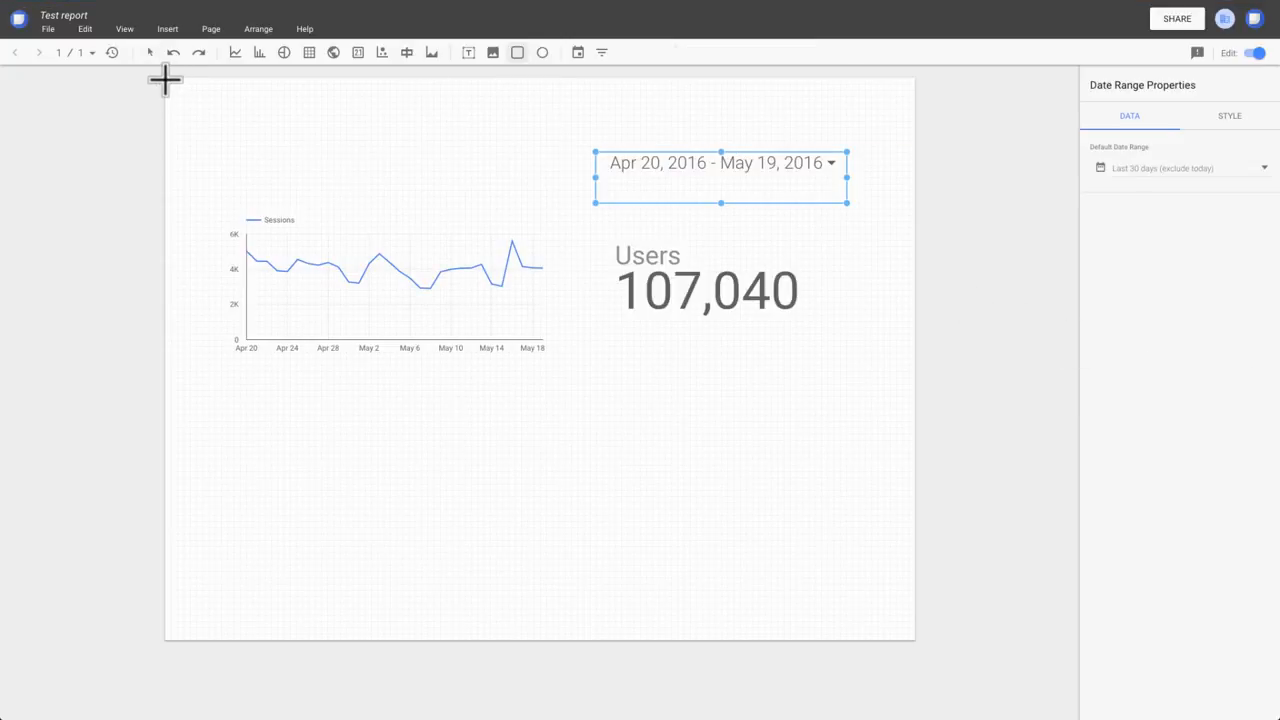
pyautogui.moveTo(165, 78); pyautogui.dragTo(918, 140)
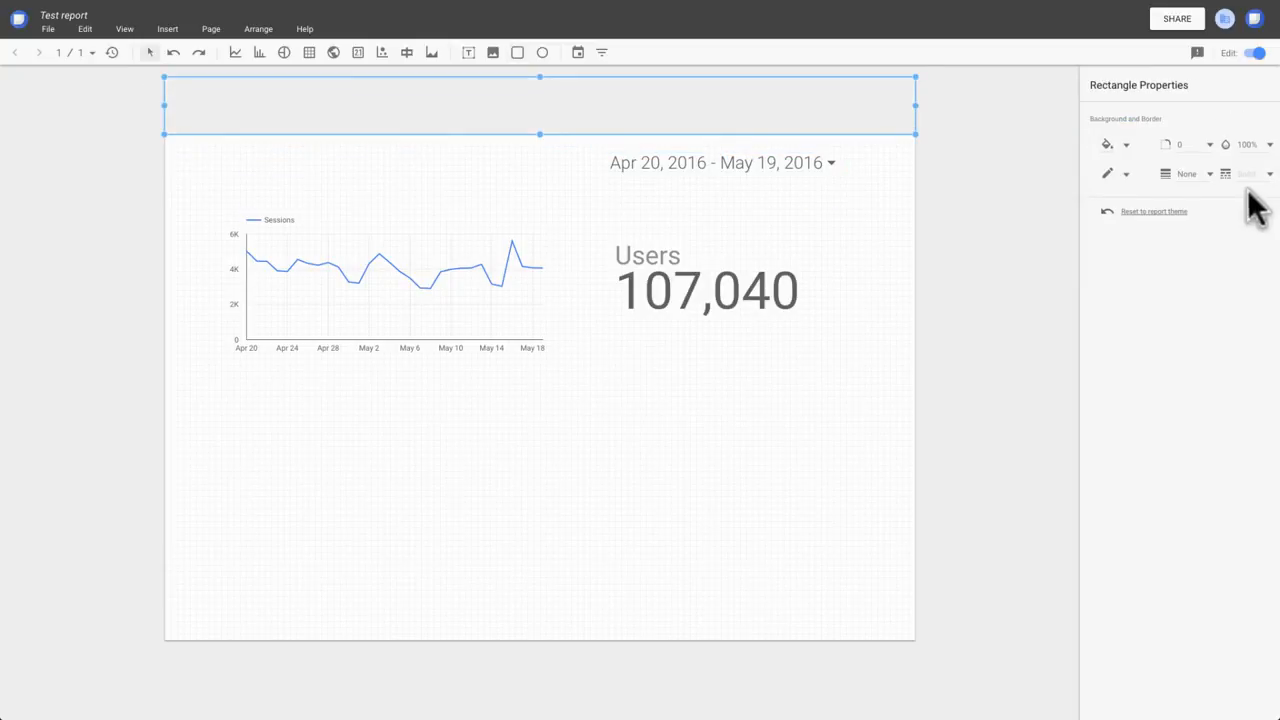
pyautogui.click(1126, 146)
pyautogui.click(1228, 194)
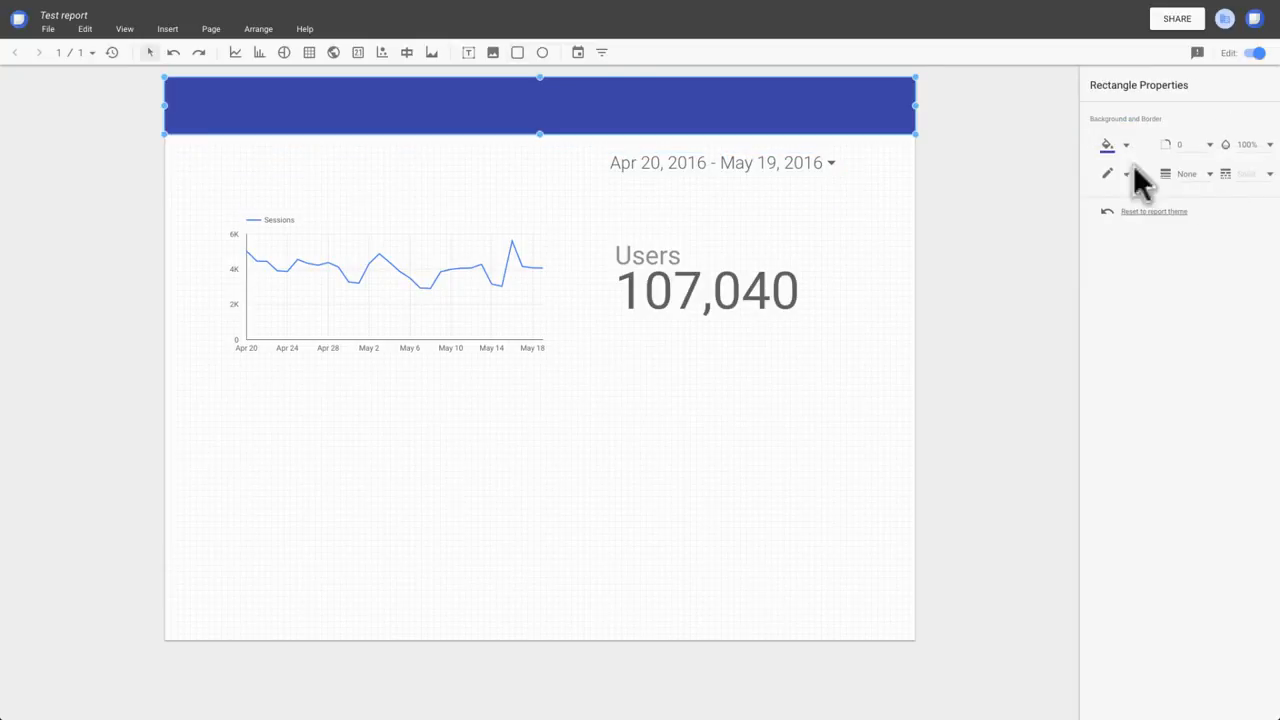
# Add a text box in the blue header reading "My First Data Studio Report".
pyautogui.click(468, 52)
pyautogui.moveTo(180, 88); pyautogui.dragTo(503, 121)
pyautogui.write('My First Data Studio Report')
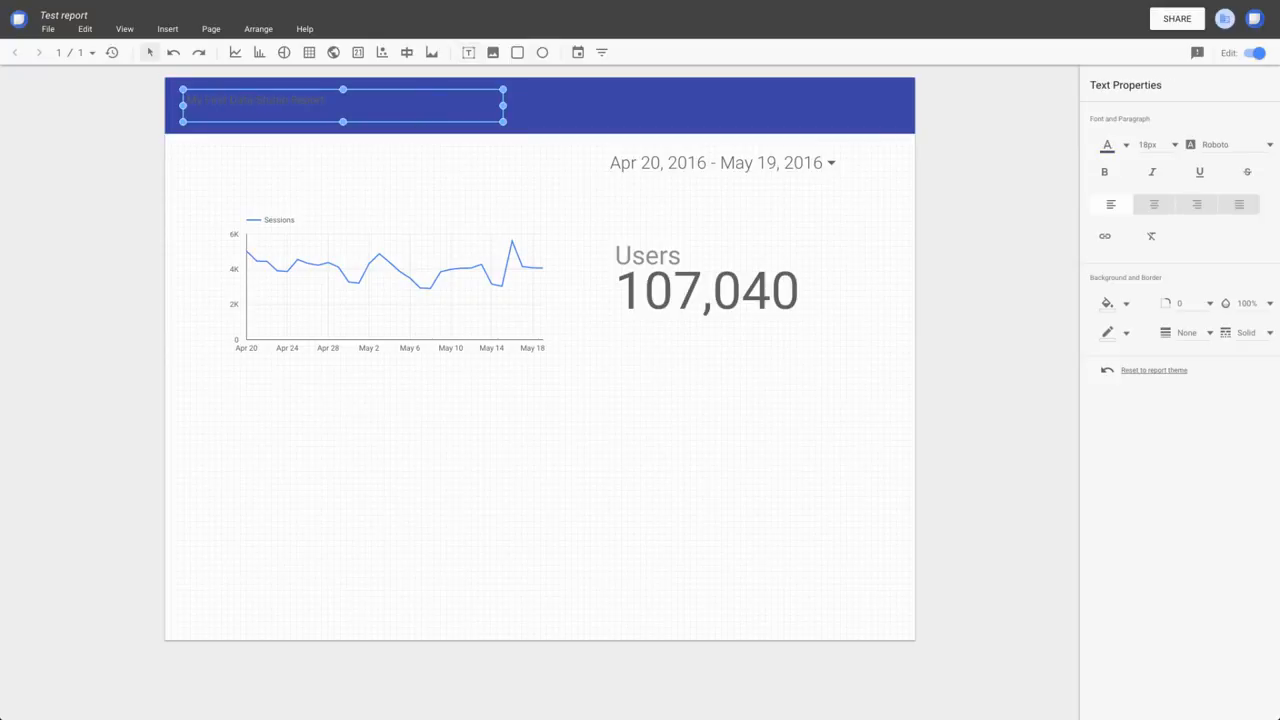
# Make all of the header title text white and enlarge its font size.
pyautogui.press('super+a')
pyautogui.click(1125, 146)
pyautogui.click(1259, 257)
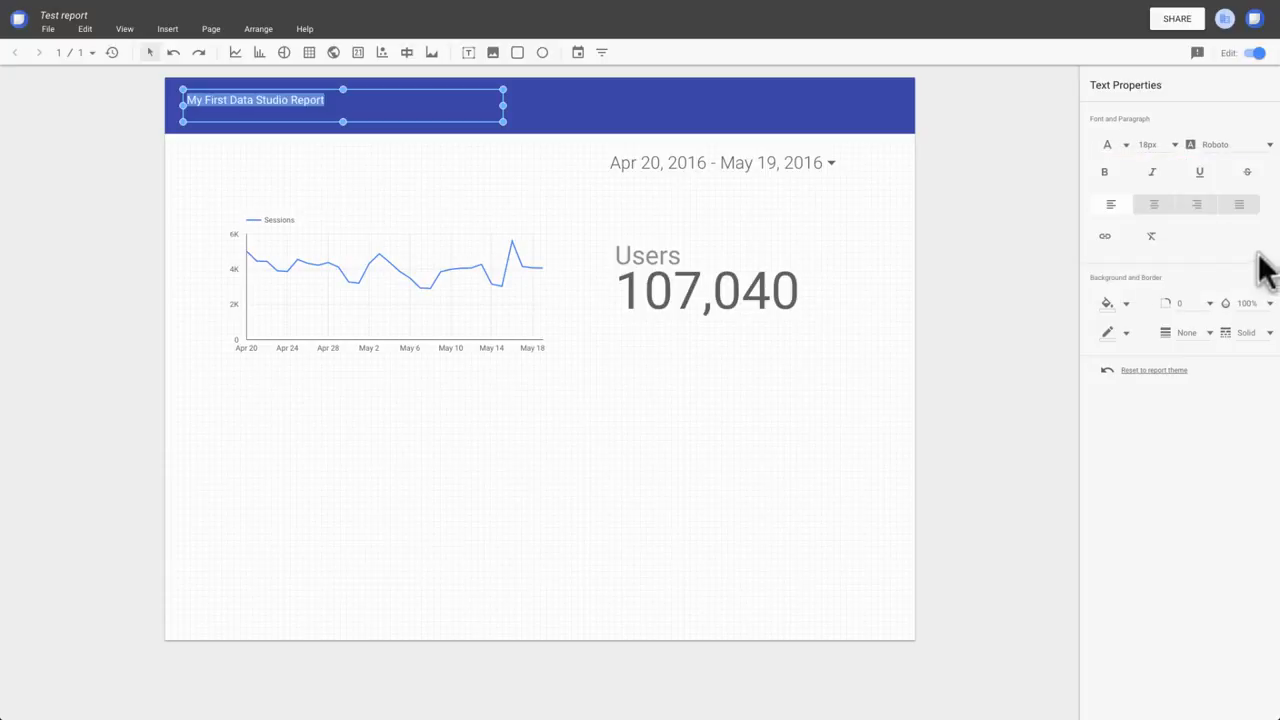
pyautogui.click(1172, 144)
pyautogui.click(1151, 171)
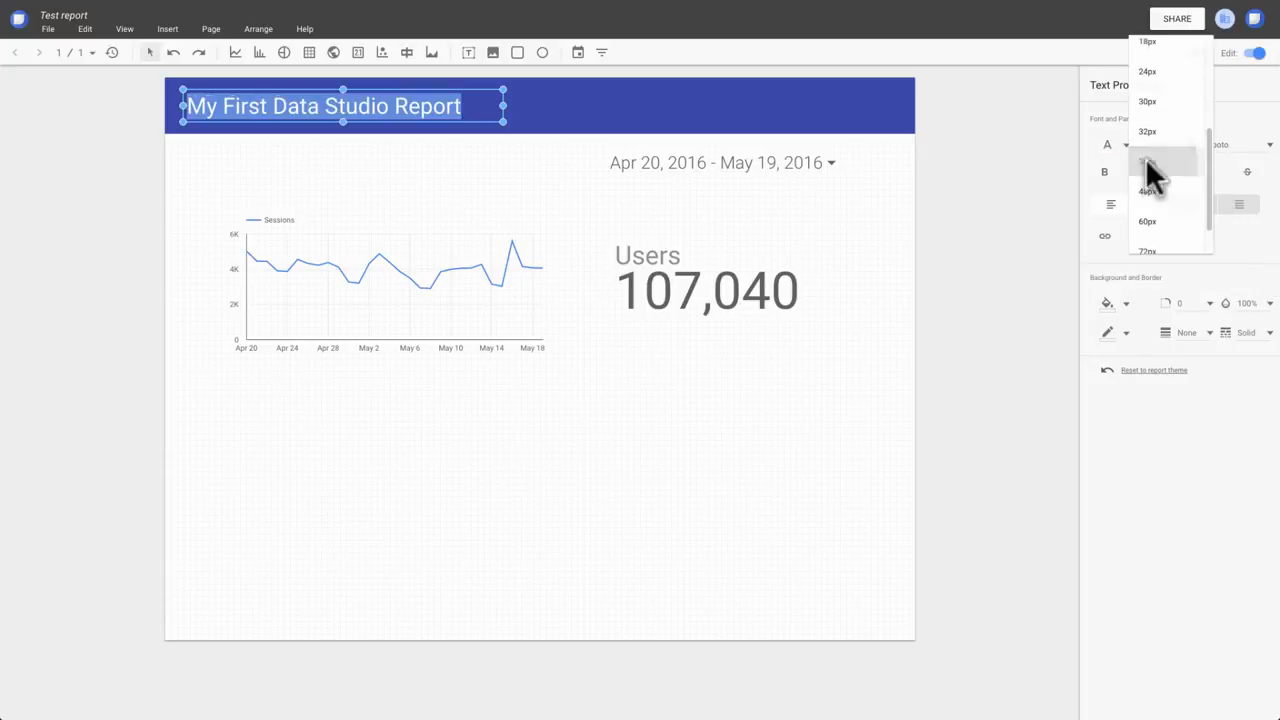
# Select the time series chart and the Users scorecard together and align them vertically to the top.
pyautogui.moveTo(214, 211); pyautogui.dragTo(793, 355)
pyautogui.click(250, 30)
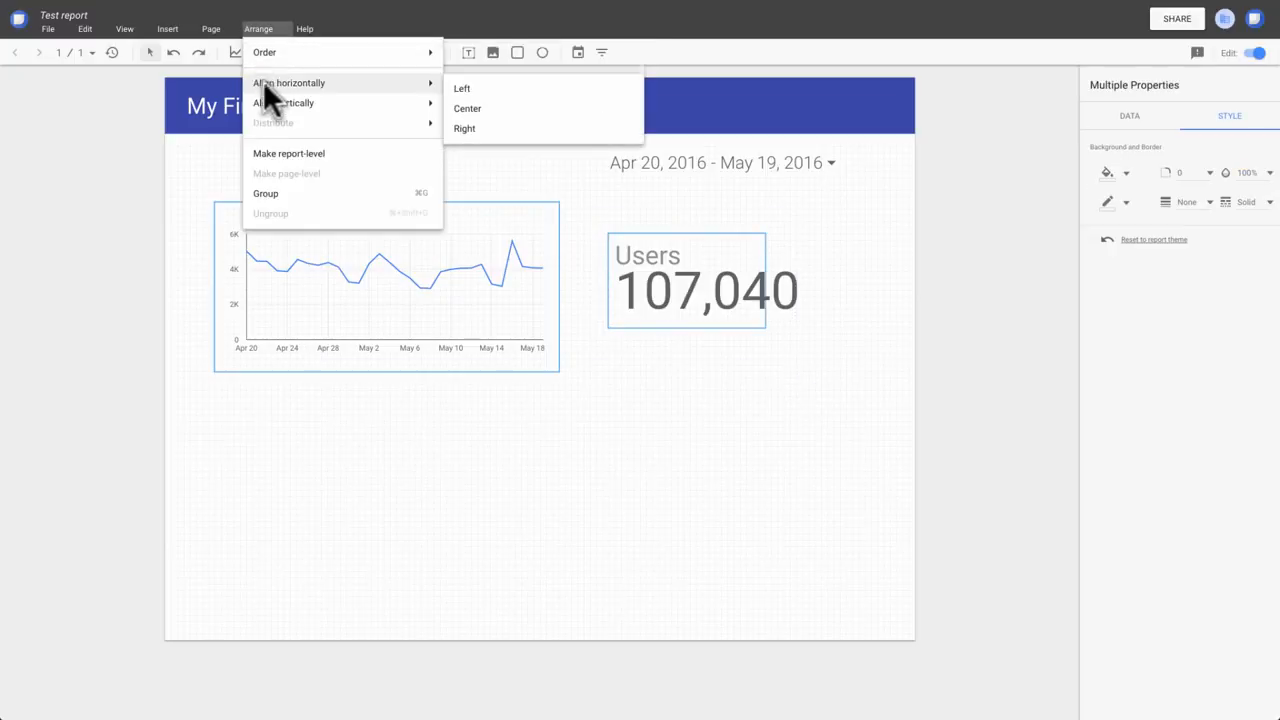
pyautogui.moveTo(272, 103)
pyautogui.click(463, 106)
# Select the date range control and the Users scorecard together and align them horizontally to the right.
pyautogui.click(608, 163)
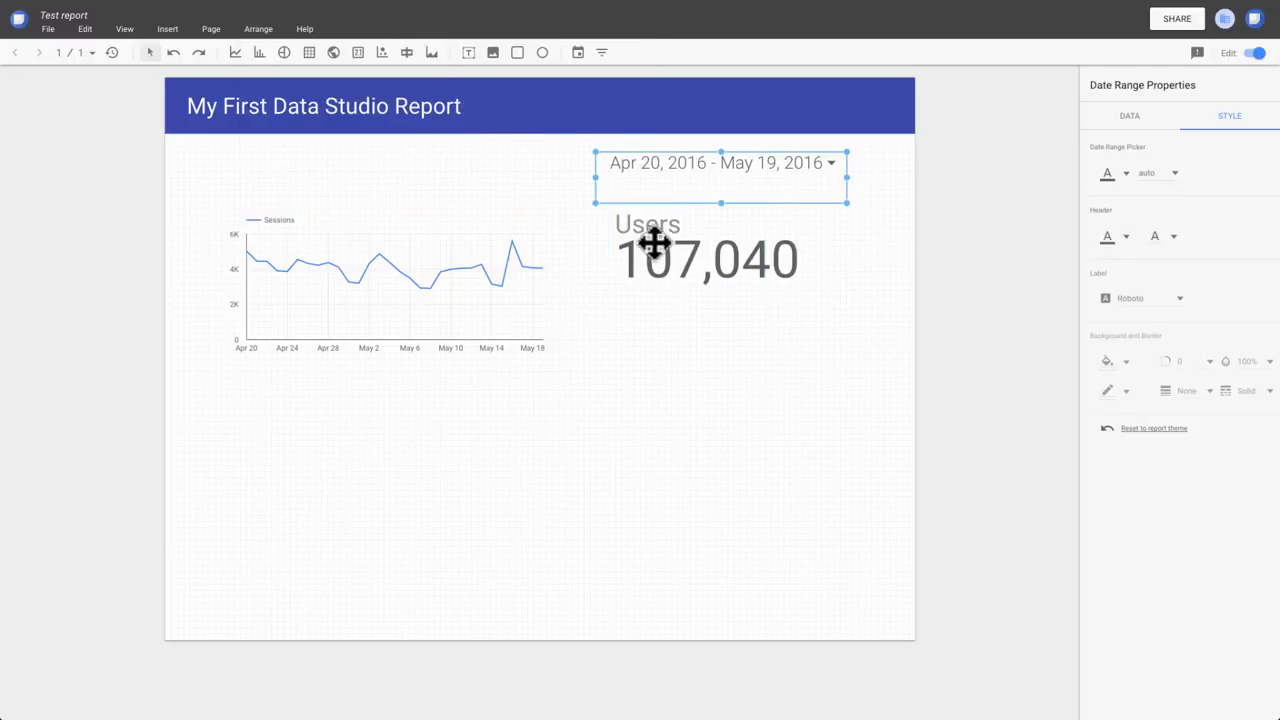
pyautogui.keyDown('shift'); pyautogui.click(660, 260); pyautogui.keyUp('shift')
pyautogui.click(262, 30)
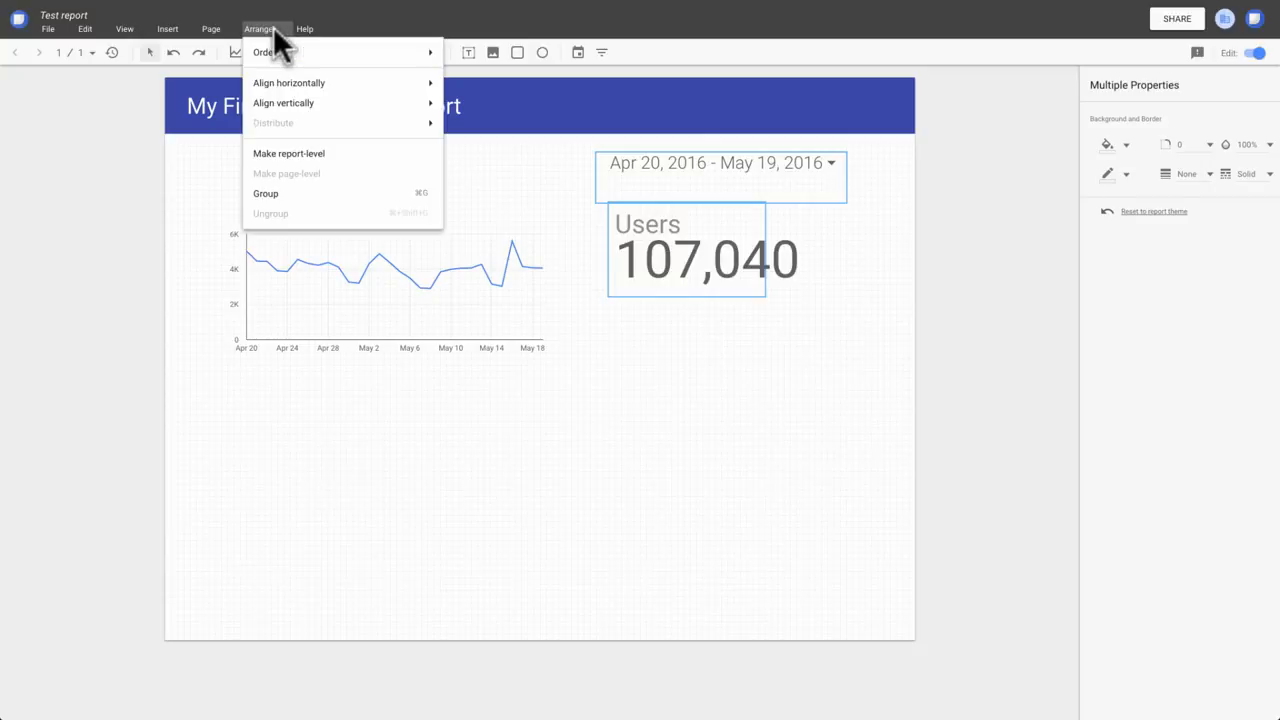
pyautogui.moveTo(300, 86)
pyautogui.click(470, 128)
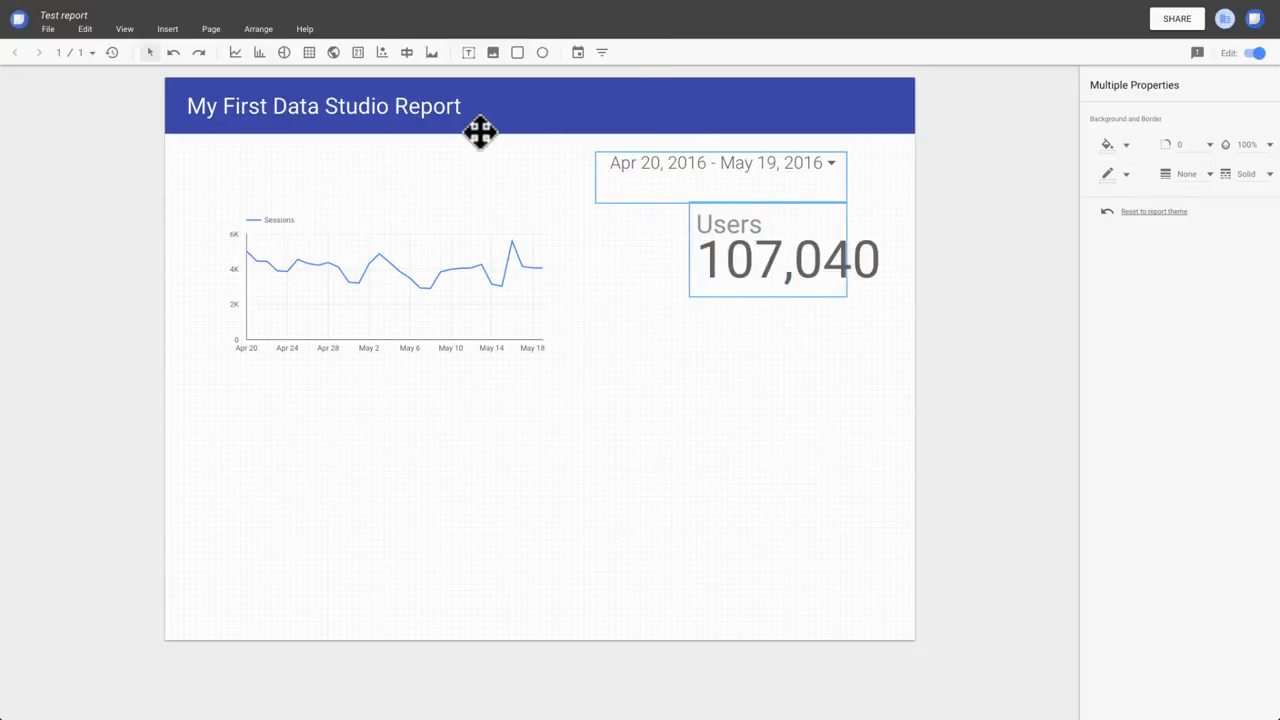
# Switch the report to view mode and apply the Last 7 days range in its date range control.
pyautogui.click(1258, 56)
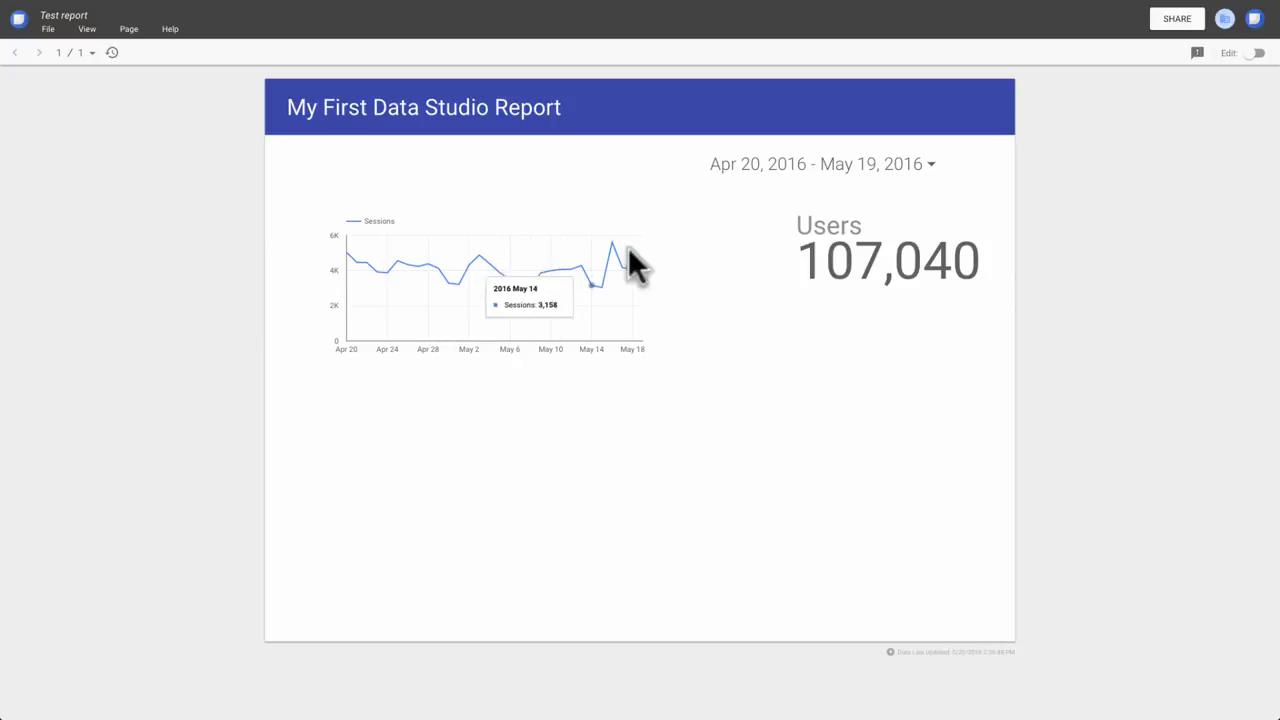
pyautogui.click(933, 168)
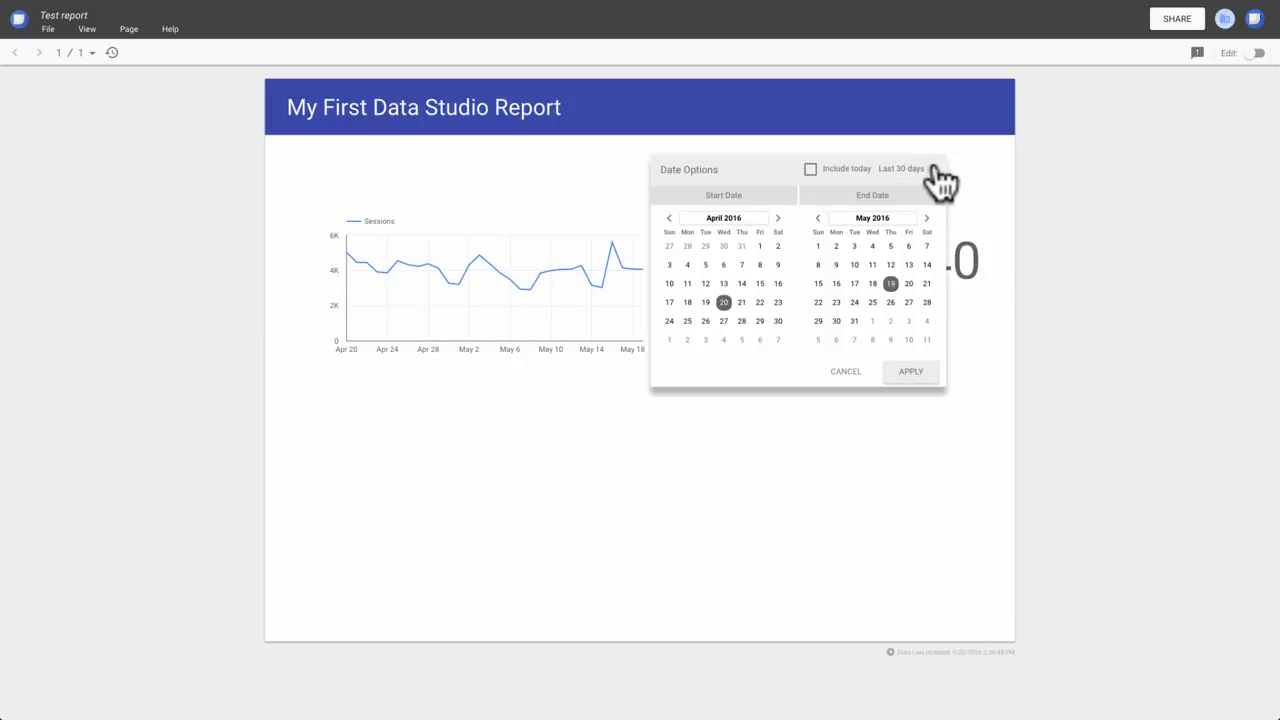
pyautogui.click(938, 170)
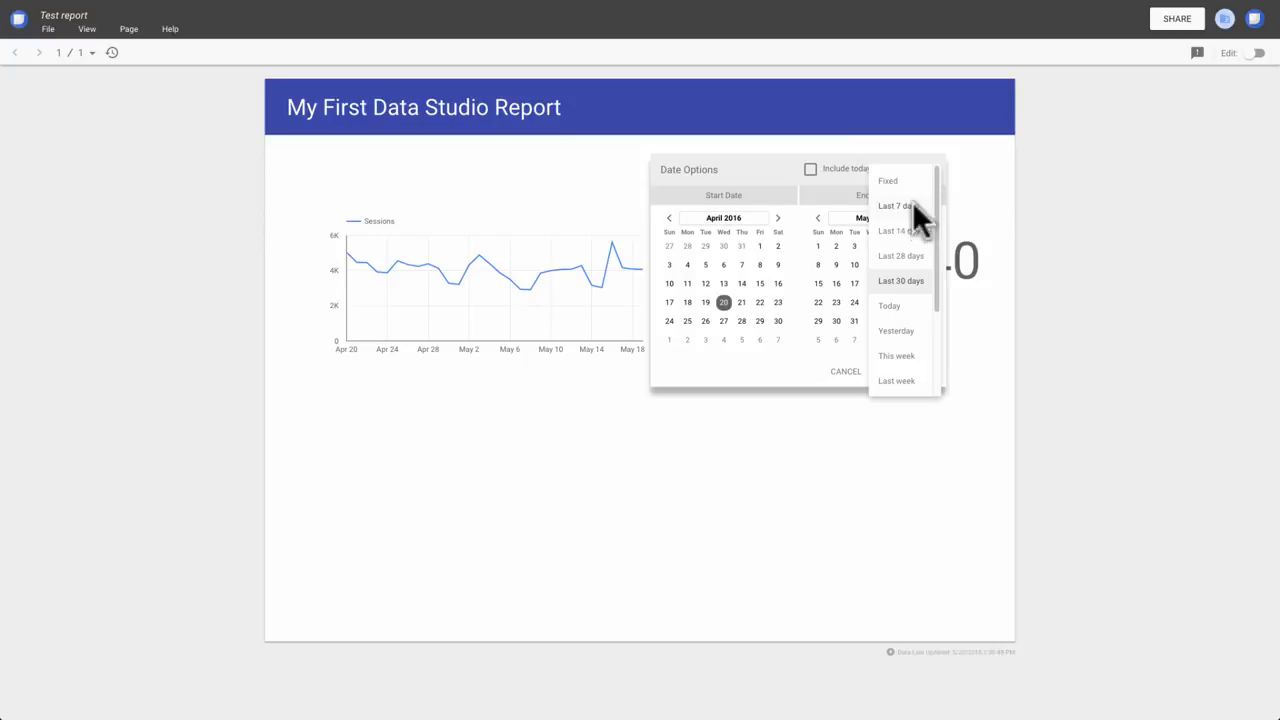
pyautogui.click(912, 205)
pyautogui.click(915, 370)
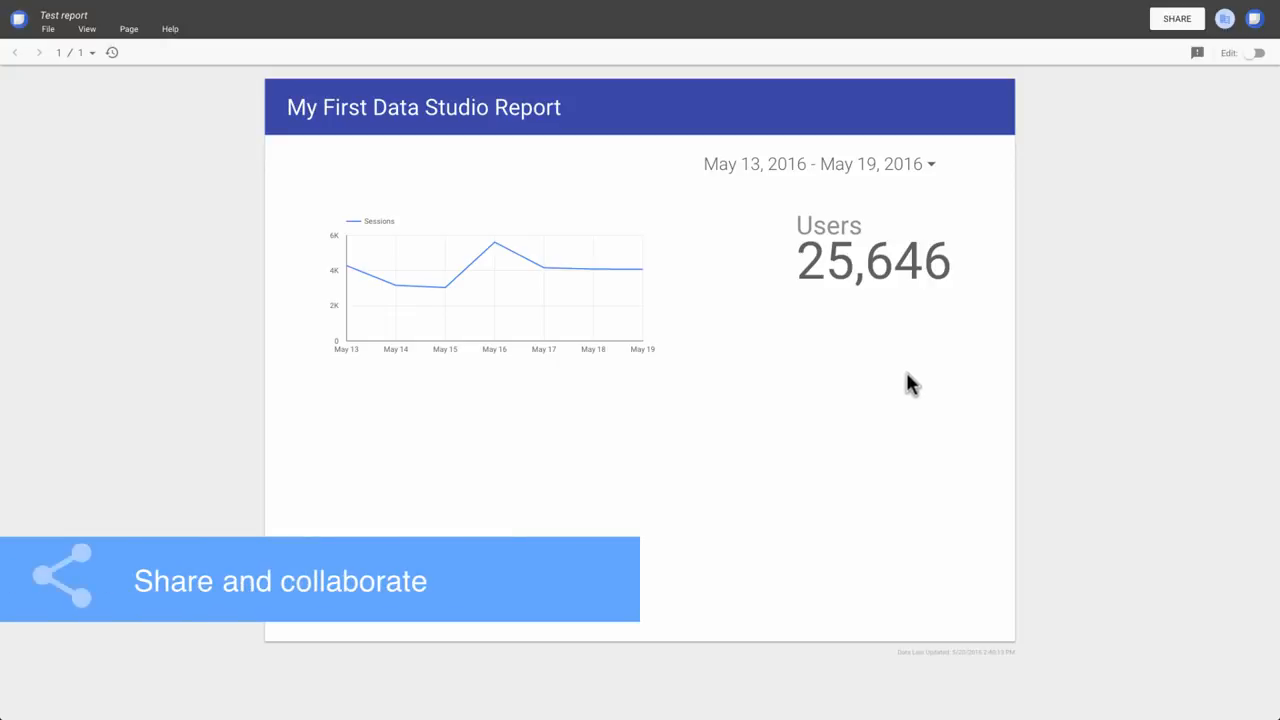
# Start sharing the report by adding the recipient's email address and the note "Here is the report you requested.".
pyautogui.click(1177, 18)
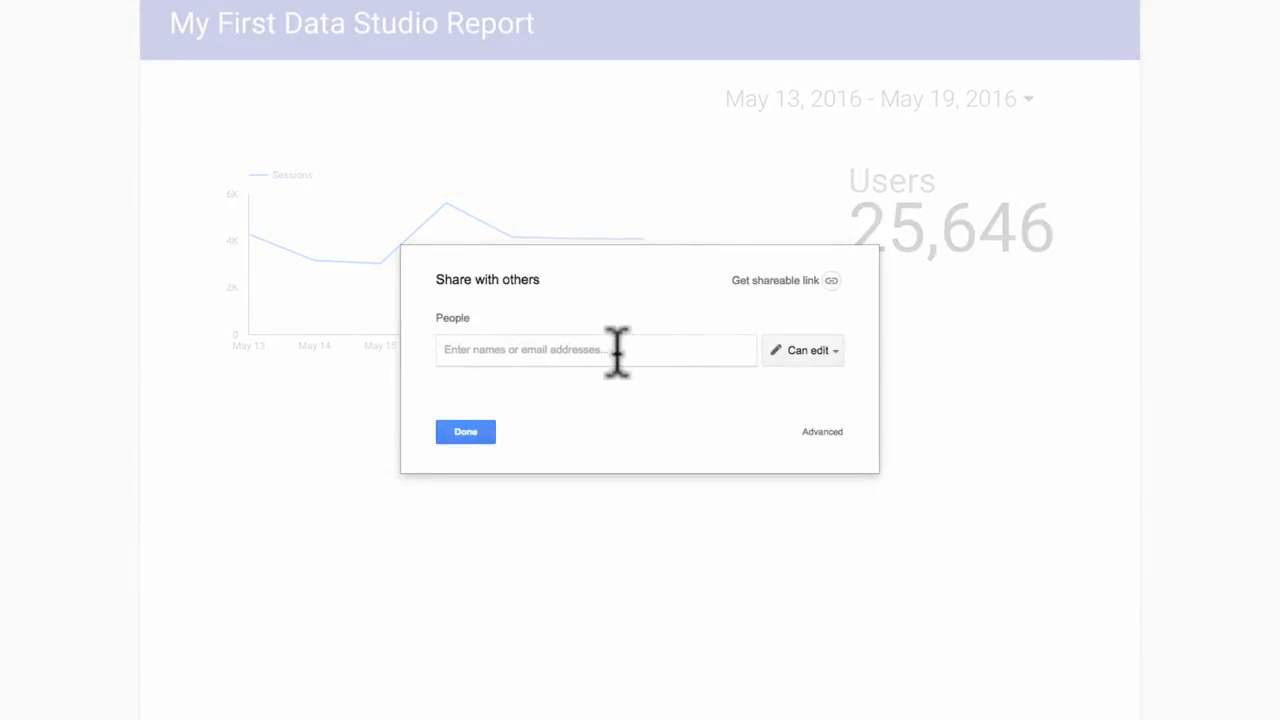
pyautogui.write('bigboss')
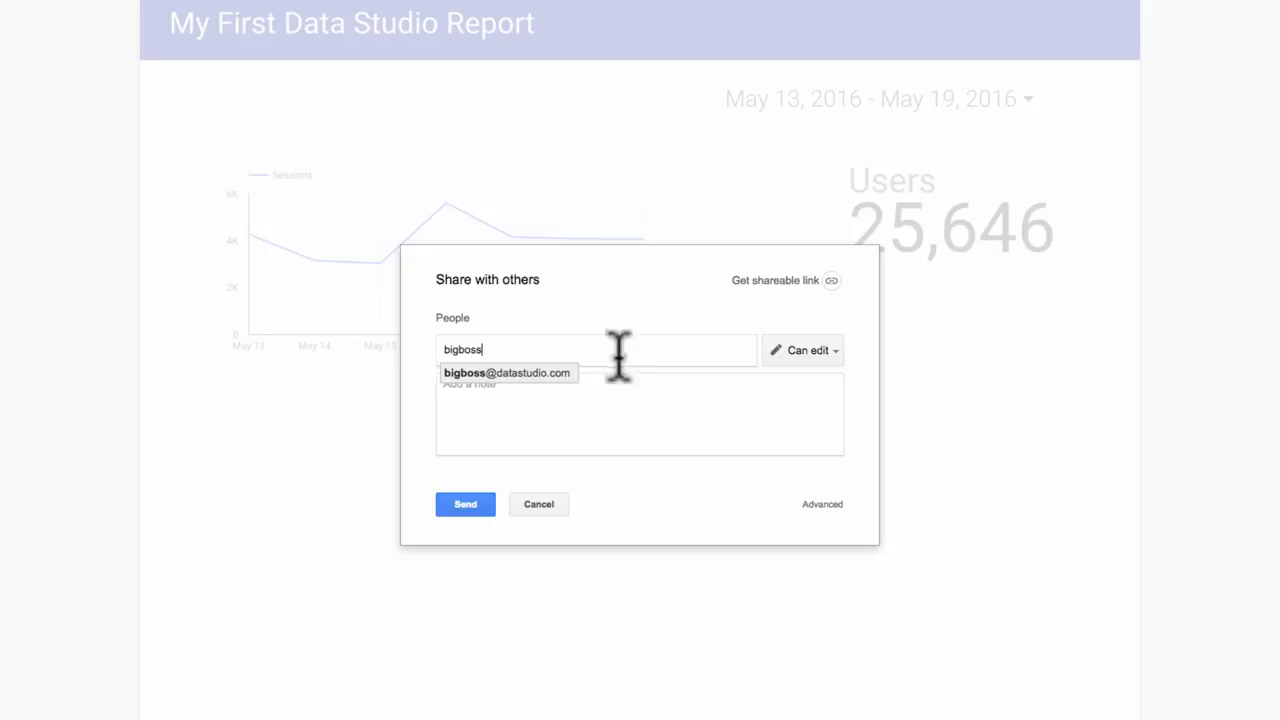
pyautogui.click(563, 371)
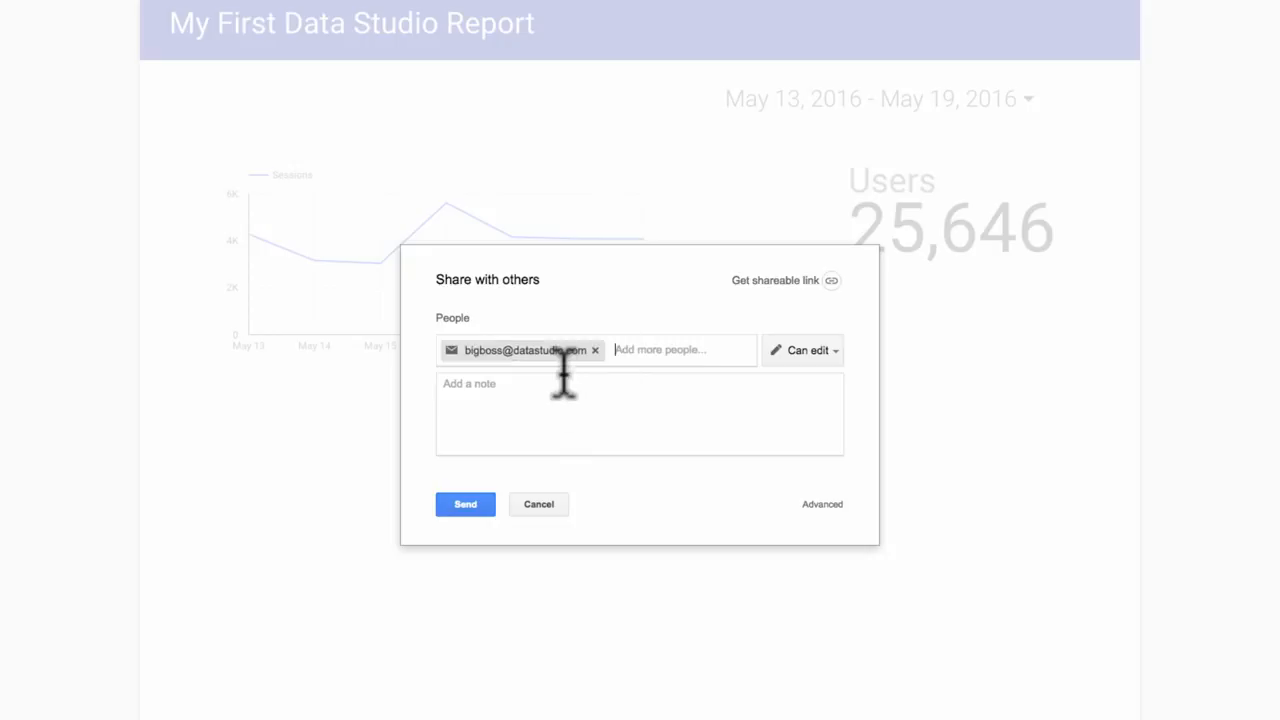
pyautogui.click(563, 394)
pyautogui.write('Here is the re')
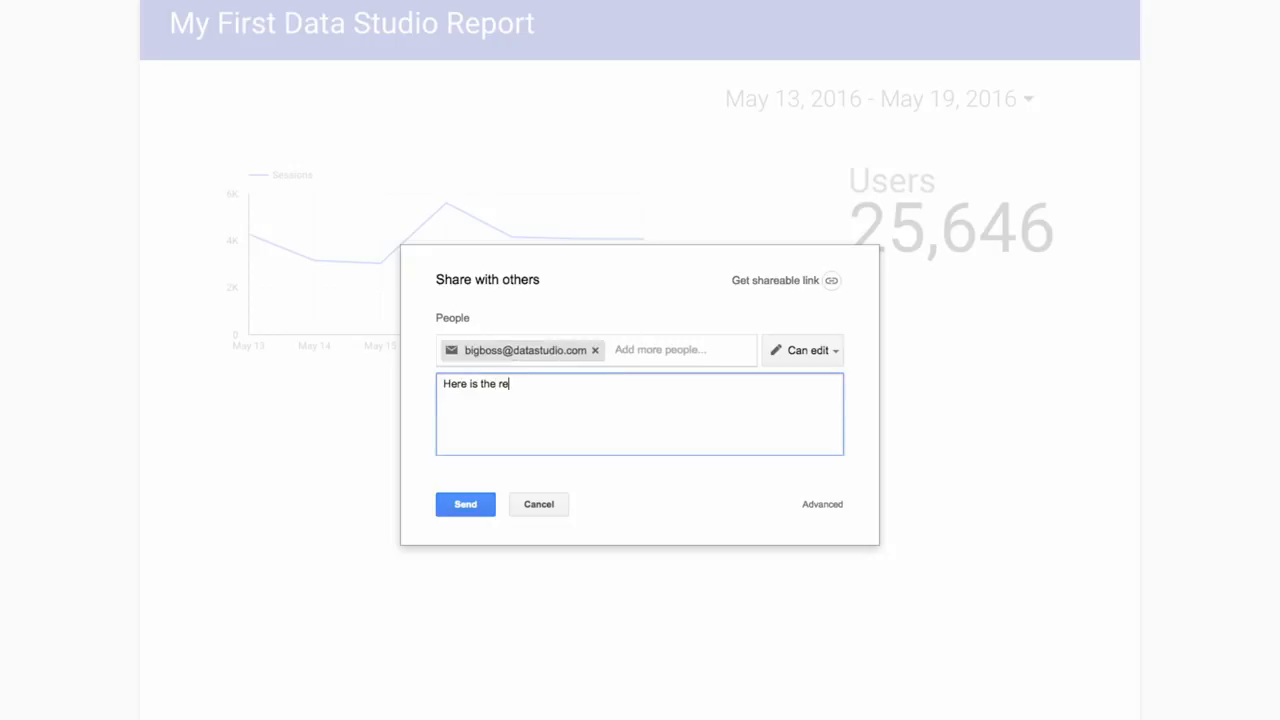
pyautogui.write('port you requested.')
# Send the sharing invitation with Can edit access, and open the report from the invitation email.
pyautogui.click(836, 351)
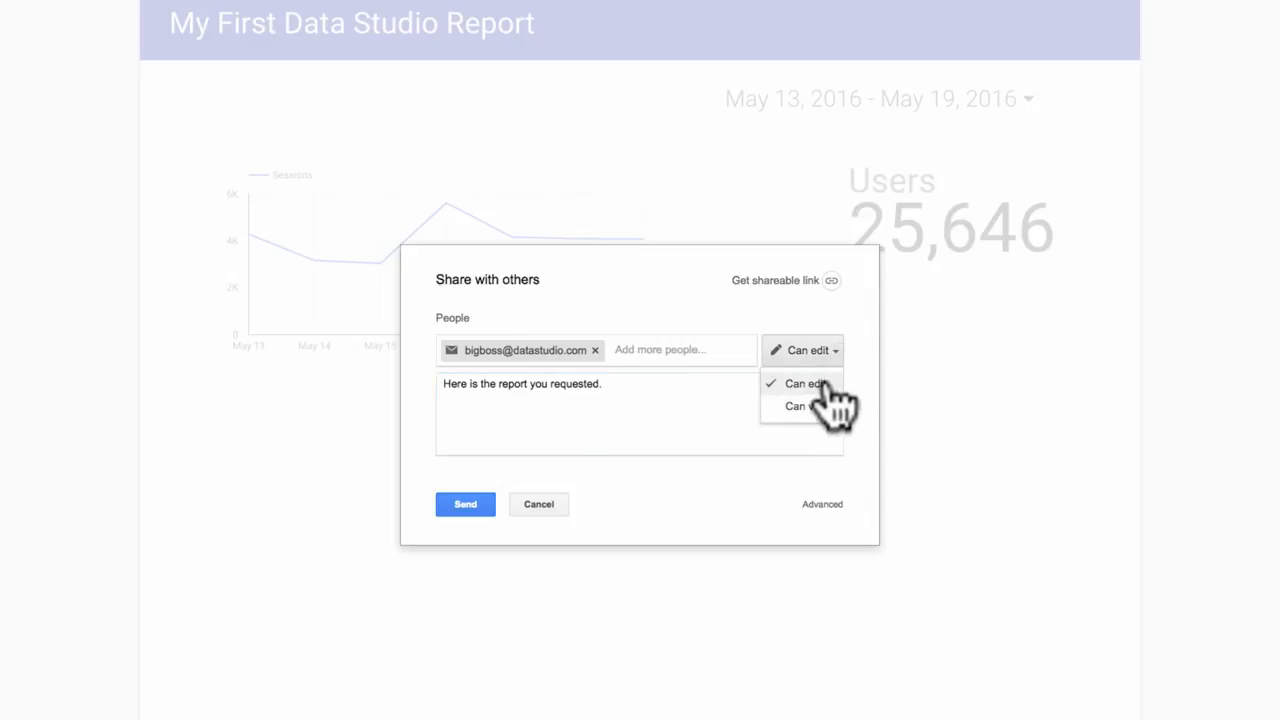
pyautogui.click(824, 386)
pyautogui.click(455, 506)
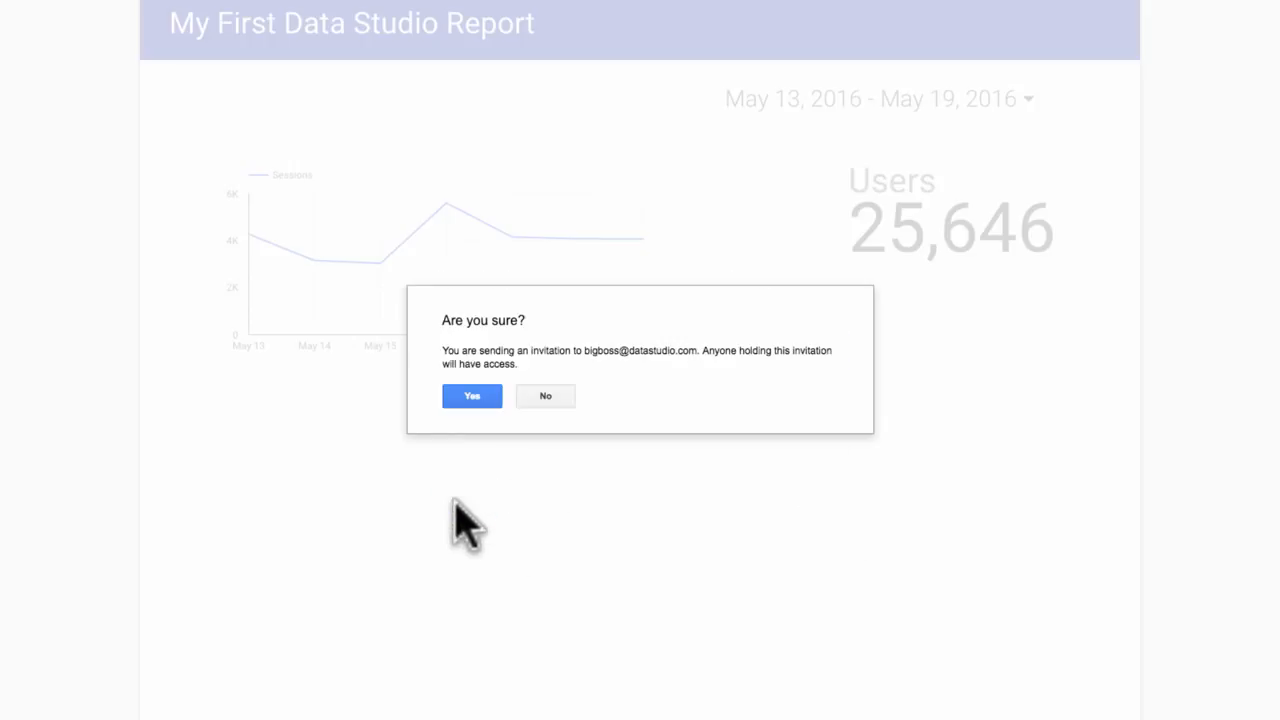
pyautogui.click(471, 394)
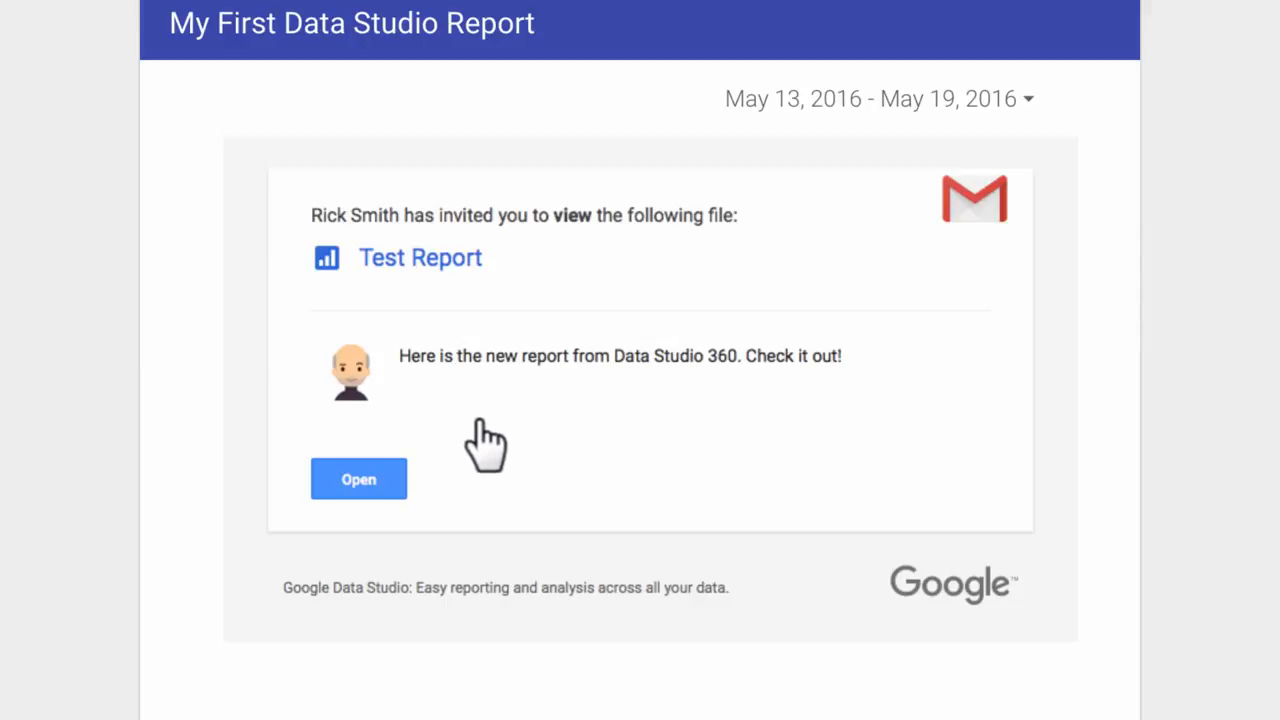
pyautogui.click(360, 482)
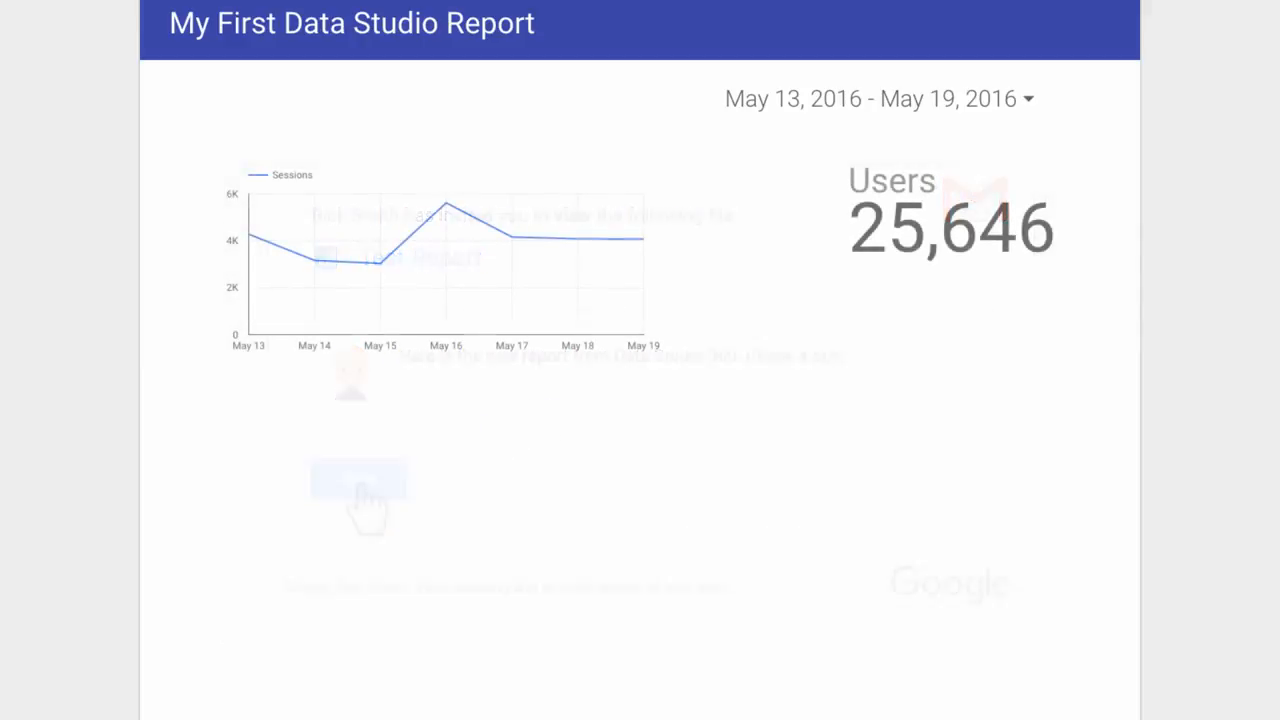